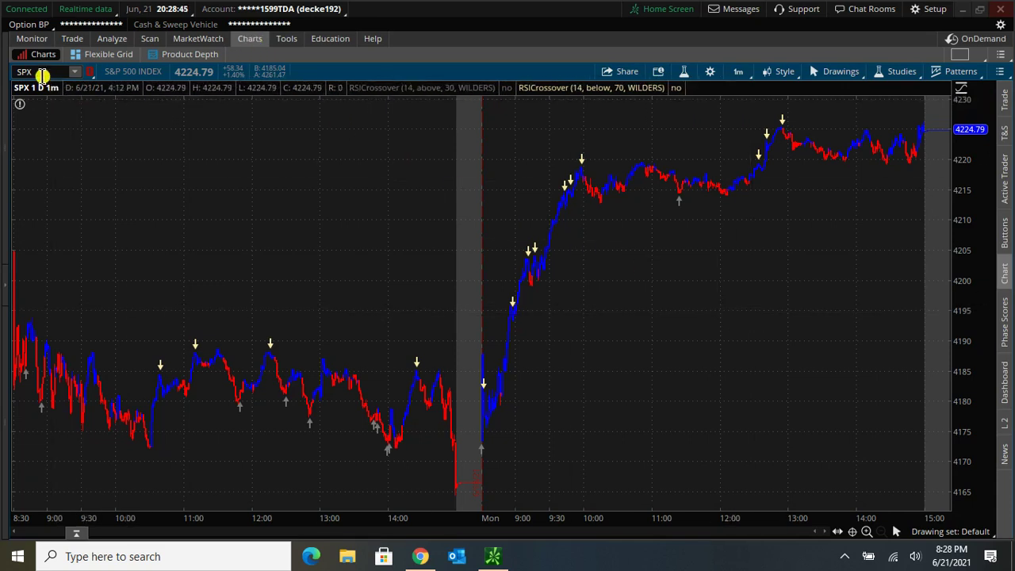
# - Review the chart's time frame settings, keeping the 1 min aggregation period, and confirm
pyautogui.click(742, 73)
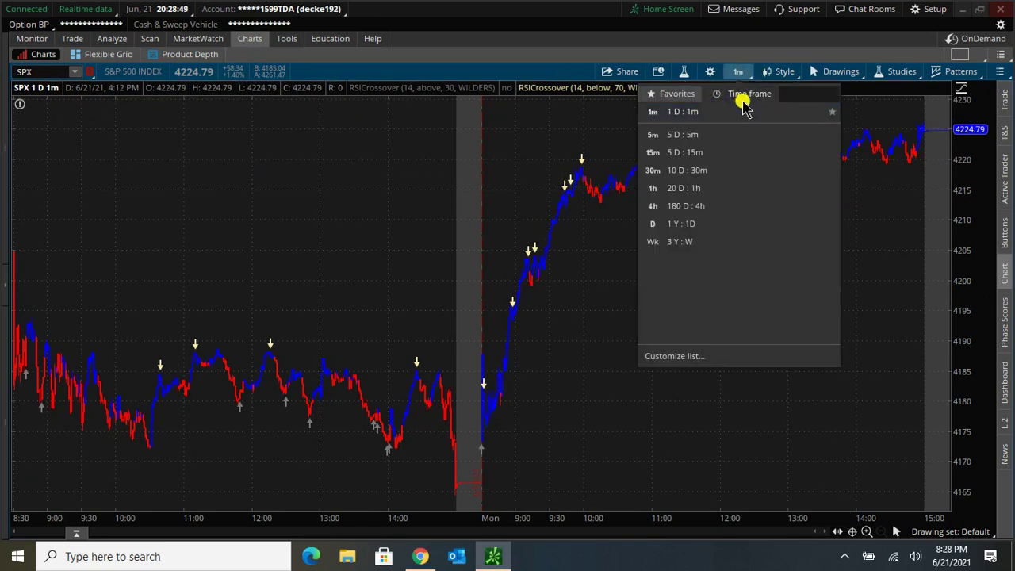
pyautogui.click(738, 94)
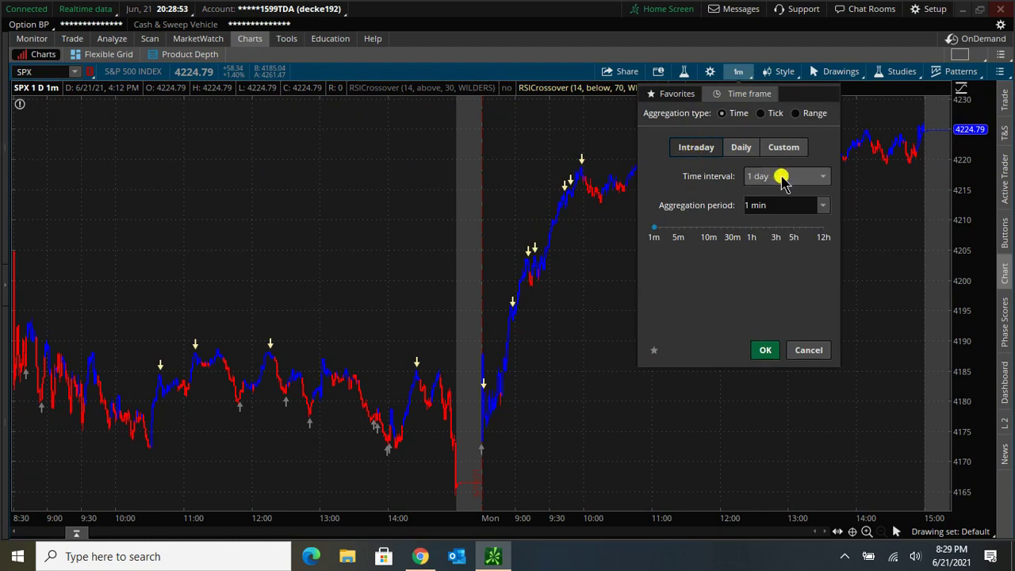
pyautogui.click(821, 205)
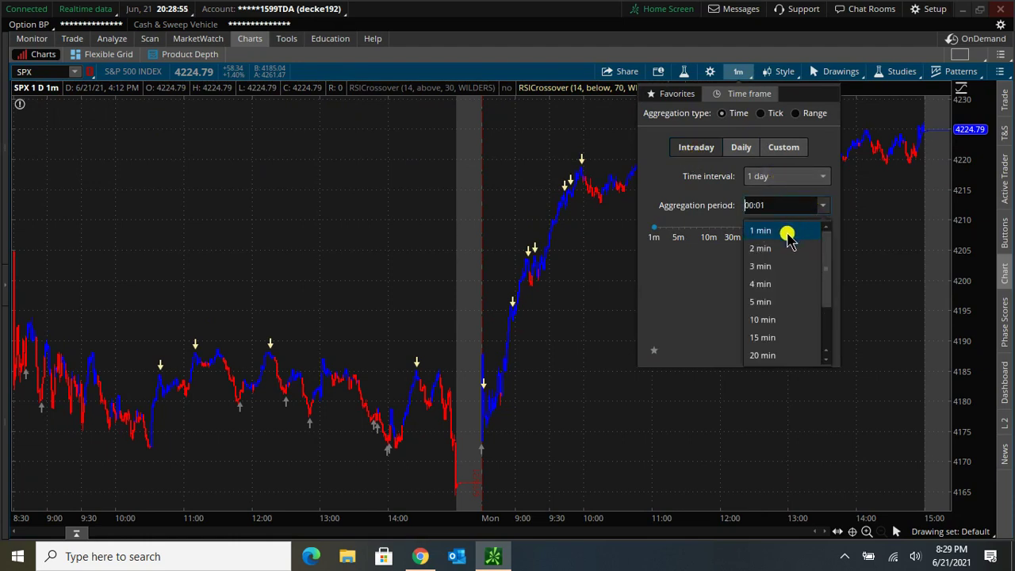
pyautogui.scroll(-1, 779, 316)
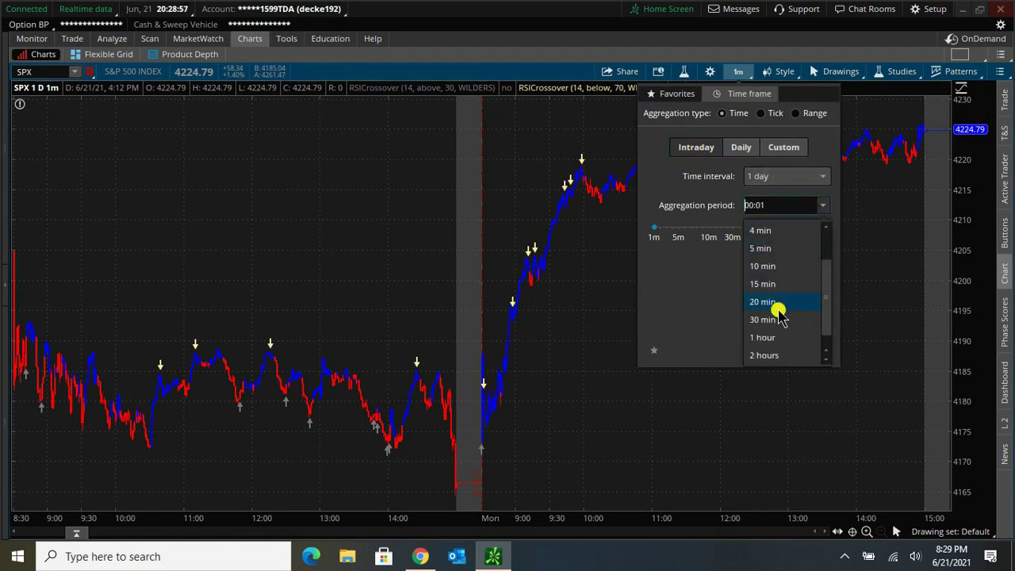
pyautogui.scroll(1, 779, 316)
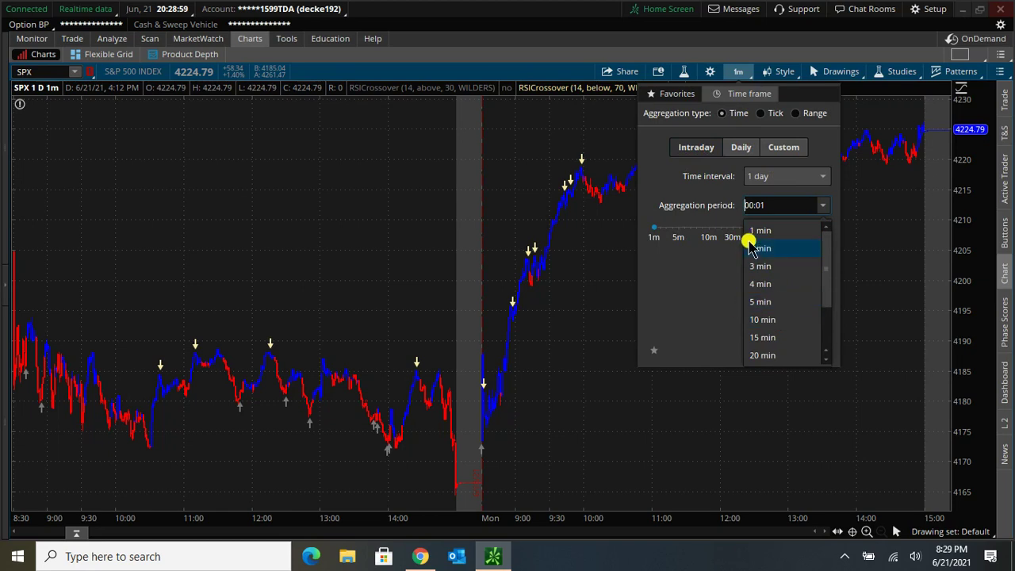
pyautogui.click(702, 291)
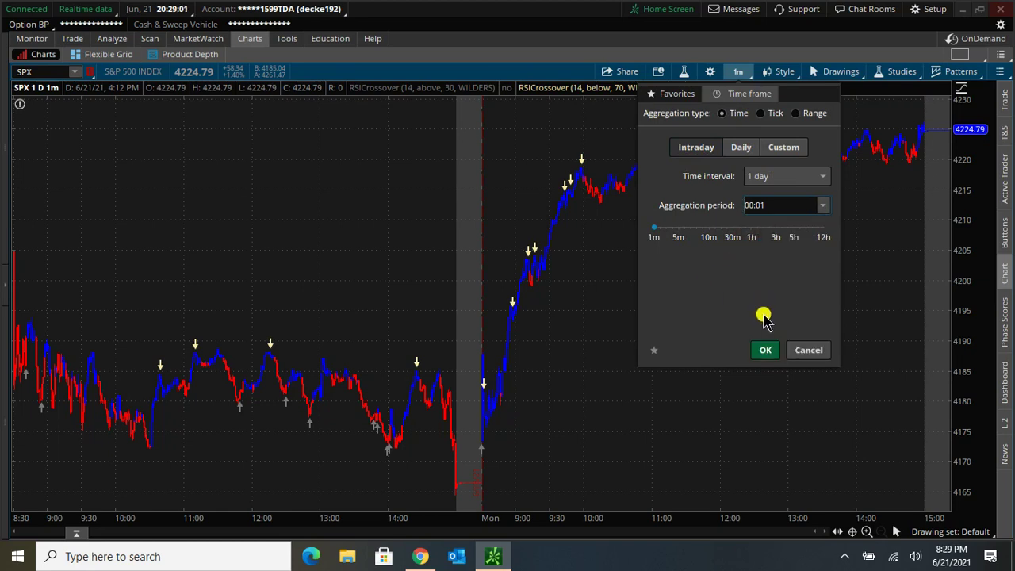
pyautogui.click(768, 352)
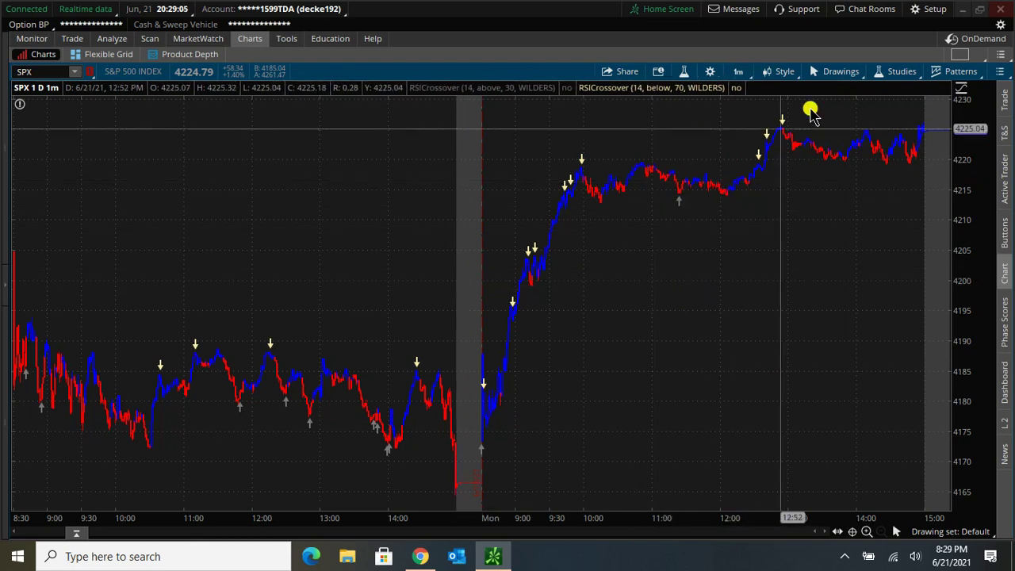
# - Open the Open Shared Item dialog from Setup, then bring up the browser's shared study page
pyautogui.click(924, 11)
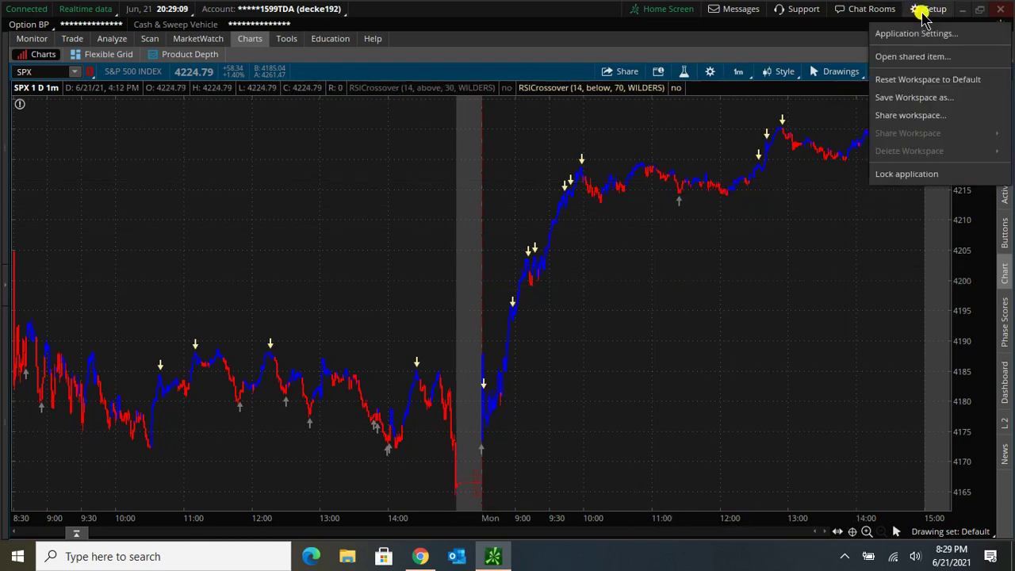
pyautogui.click(894, 58)
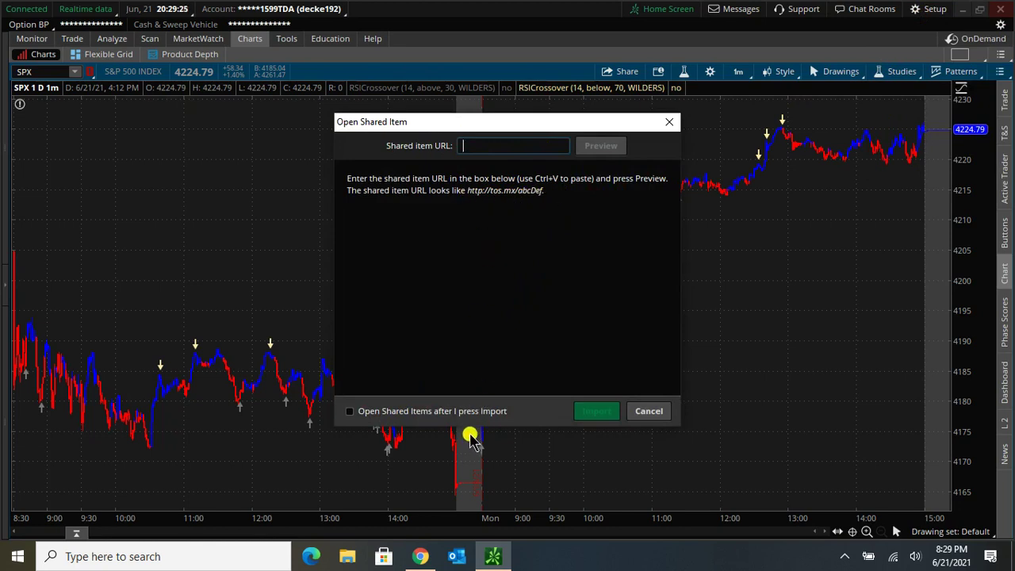
pyautogui.click(421, 555)
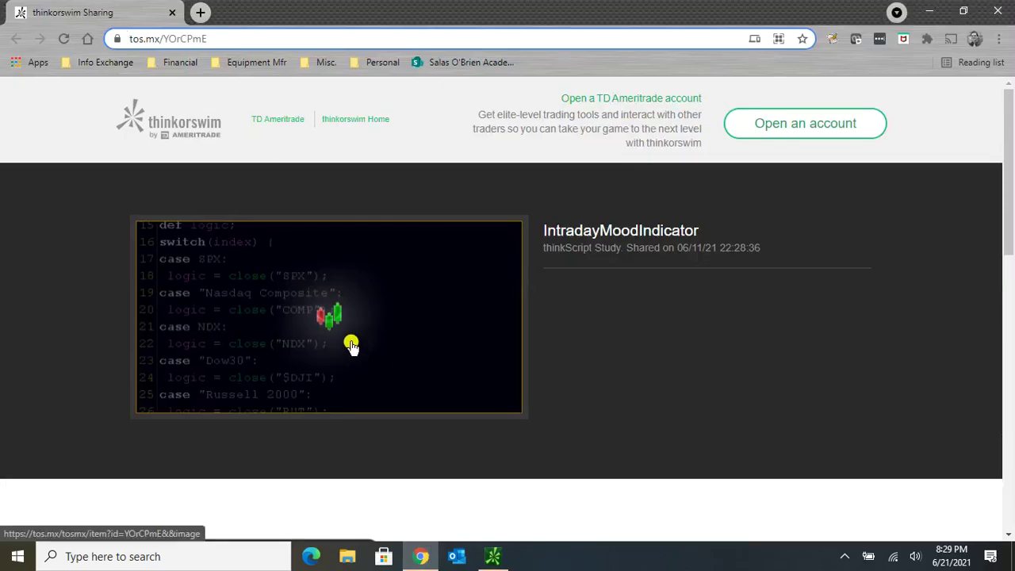
# - Copy the shared IntradayMoodIndicator page link from Chrome's address bar and return to thinkorswim
pyautogui.click(262, 39)
pyautogui.moveTo(263, 39); pyautogui.dragTo(129, 45)
pyautogui.rightClick(173, 38)
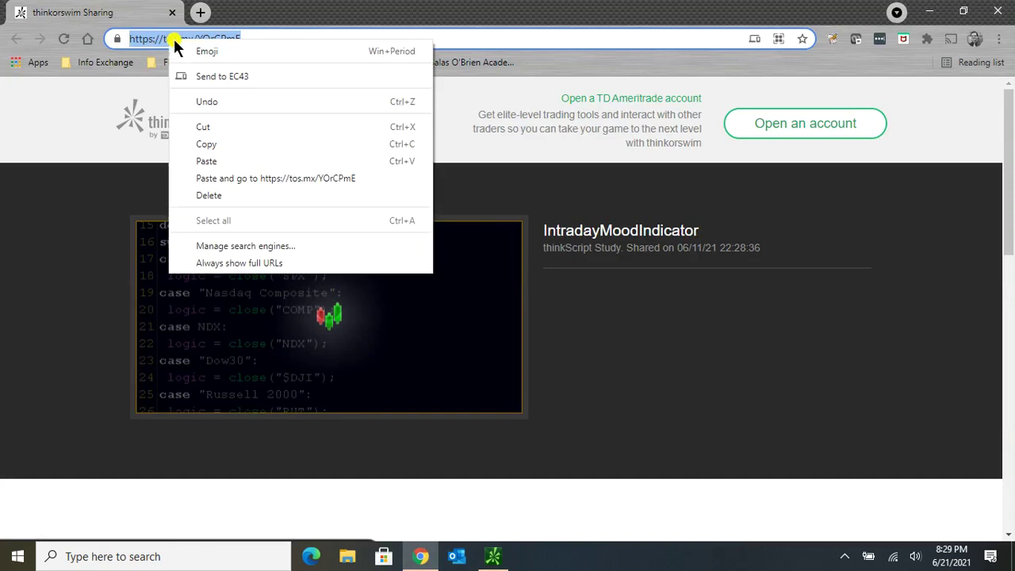
pyautogui.click(227, 143)
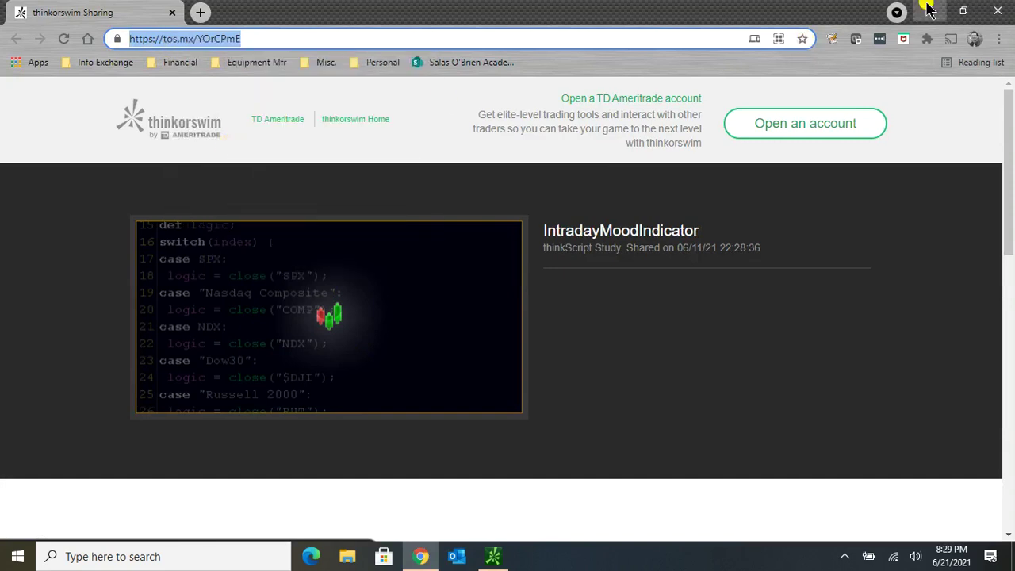
pyautogui.click(929, 11)
pyautogui.click(494, 142)
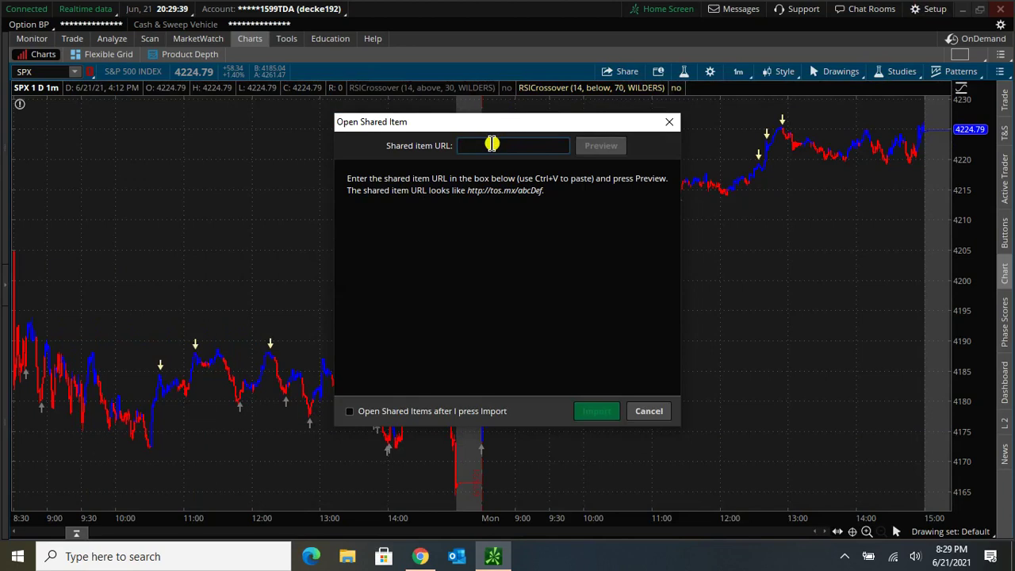
# - Paste the share link, preview it, and import IntradayMoodIndicator at its originally shared version
pyautogui.hotkey('ctrl', 'v')
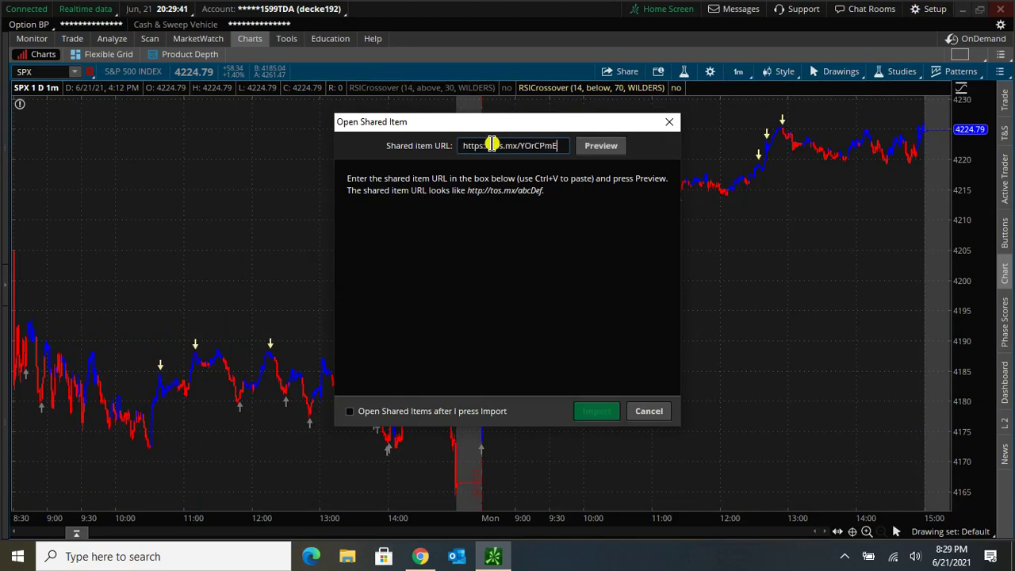
pyautogui.click(601, 145)
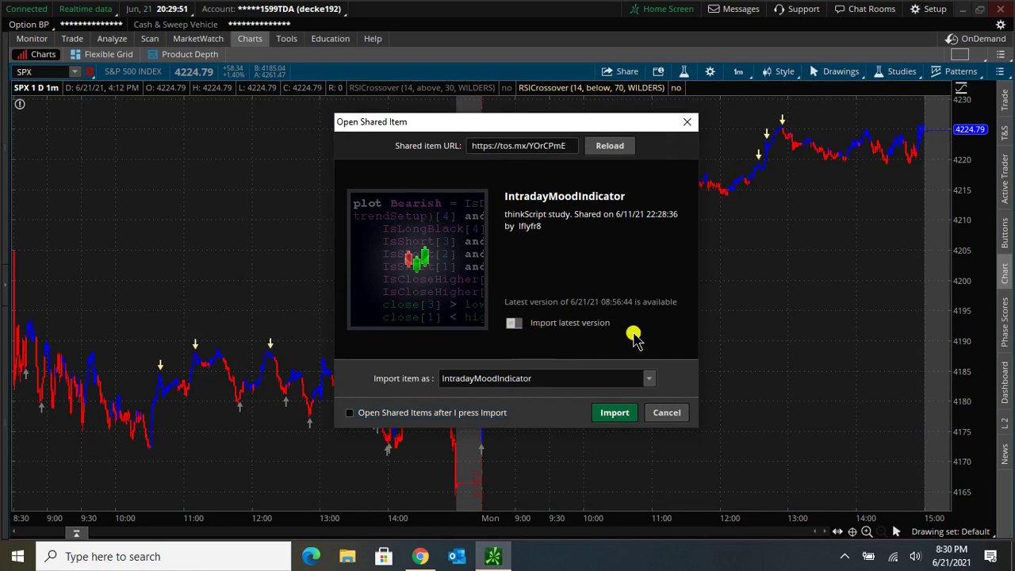
pyautogui.click(514, 324)
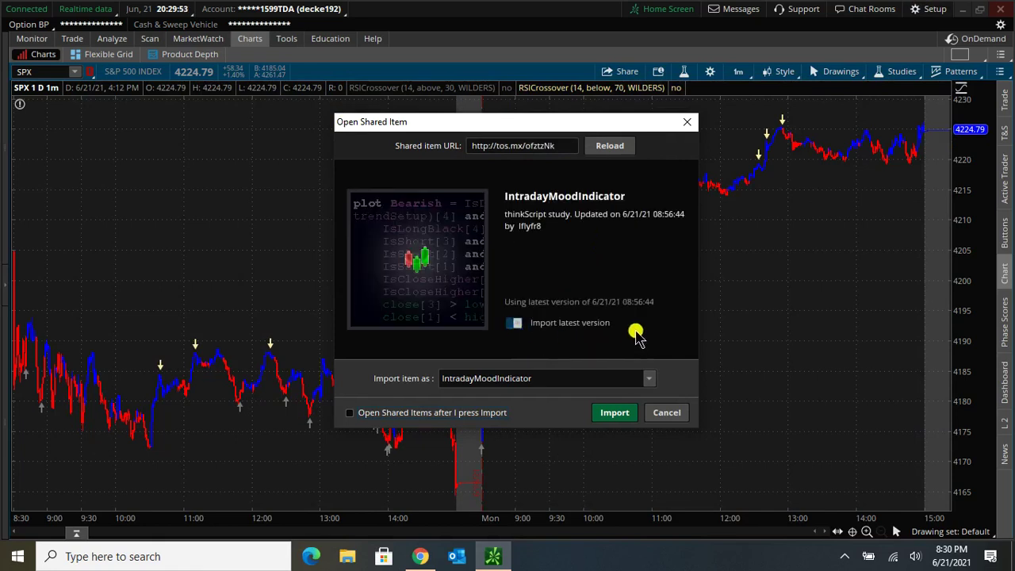
pyautogui.click(515, 325)
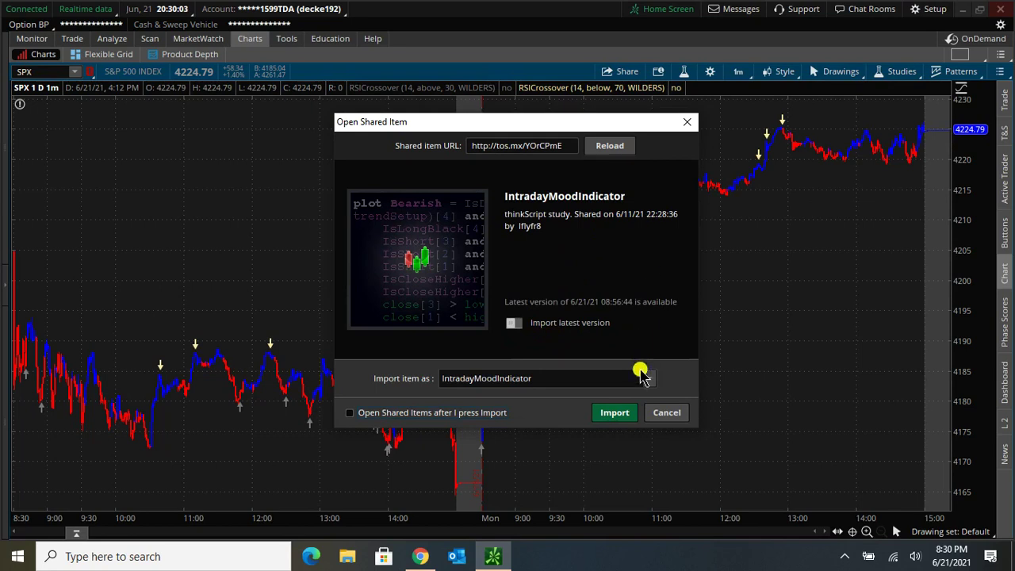
pyautogui.click(613, 412)
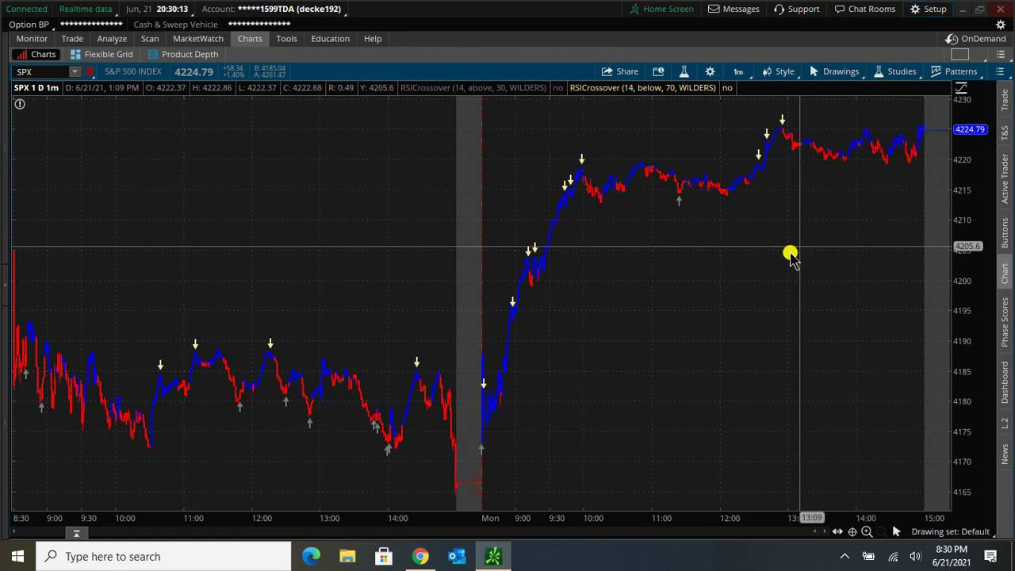
# - Select IntradayMoodIndicator in Edit Studies, add it as a lower study, and confirm
pyautogui.click(898, 73)
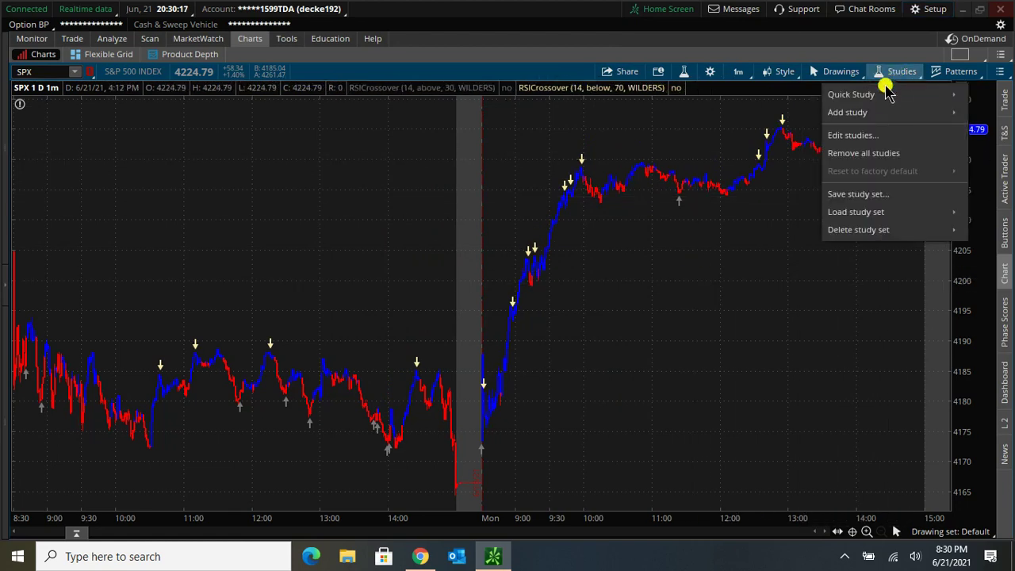
pyautogui.click(865, 136)
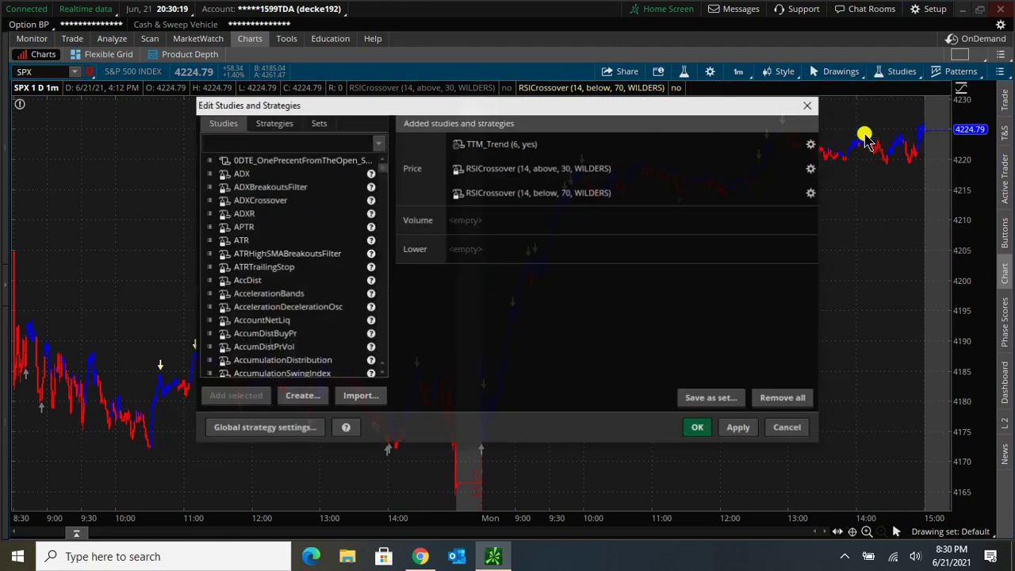
pyautogui.scroll(-2, 242, 270)
pyautogui.scroll(-20, 242, 270)
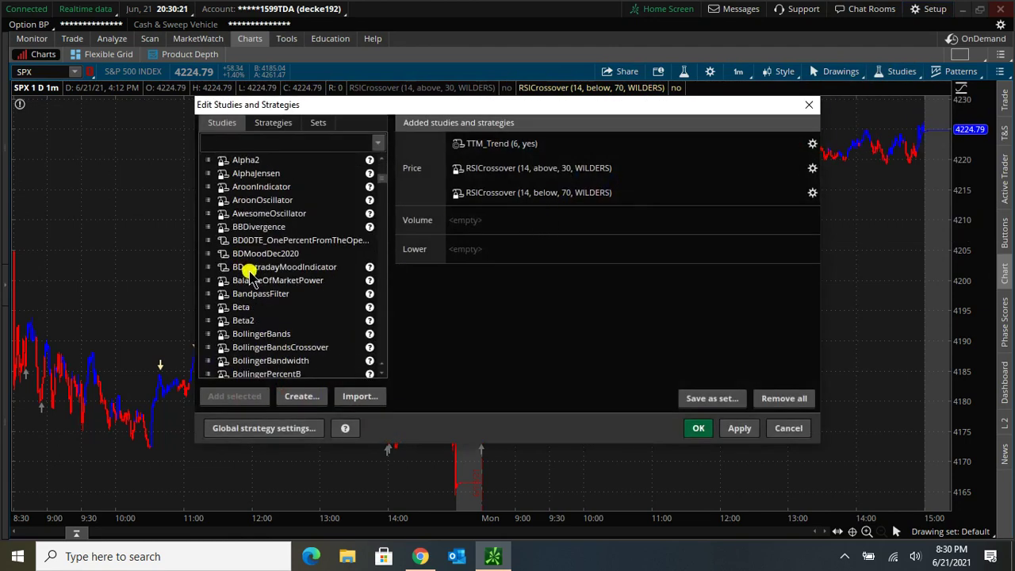
pyautogui.scroll(-15, 250, 273)
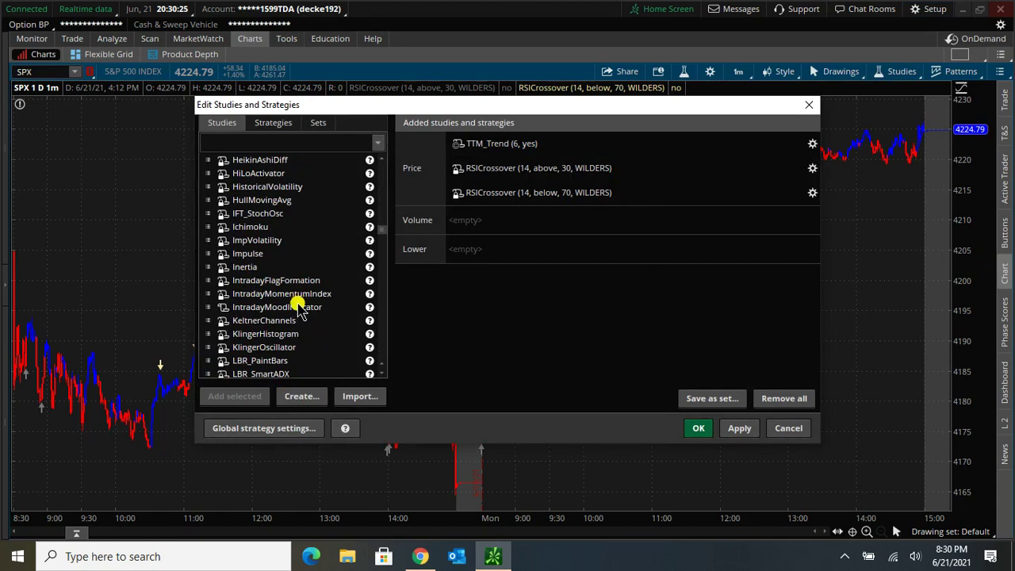
pyautogui.click(300, 308)
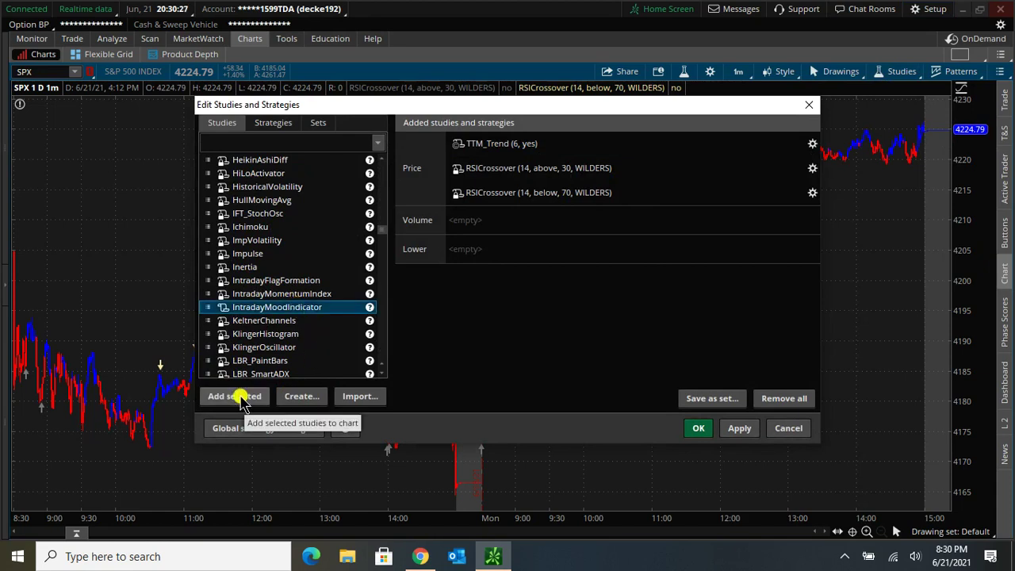
pyautogui.click(238, 395)
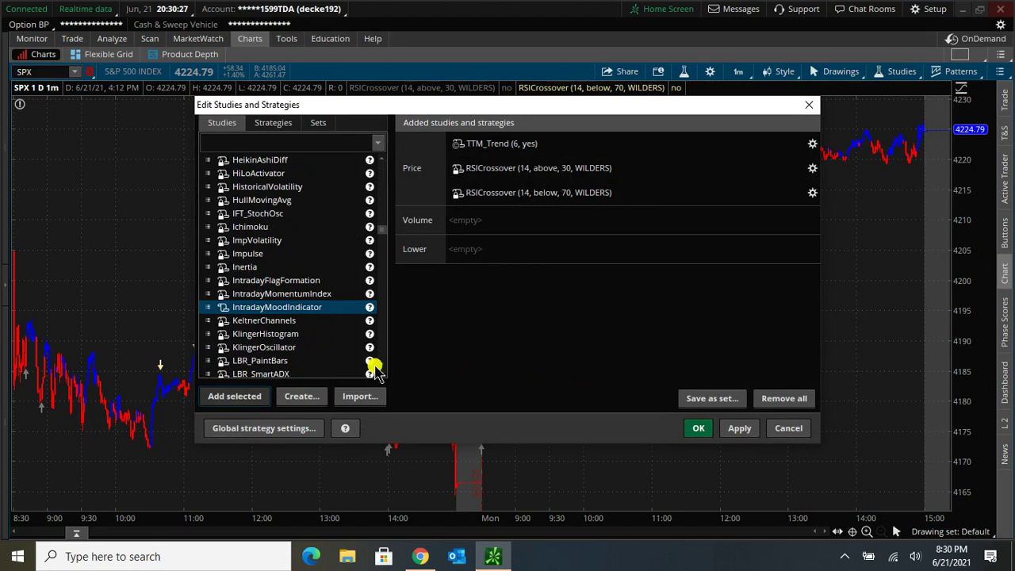
pyautogui.click(236, 396)
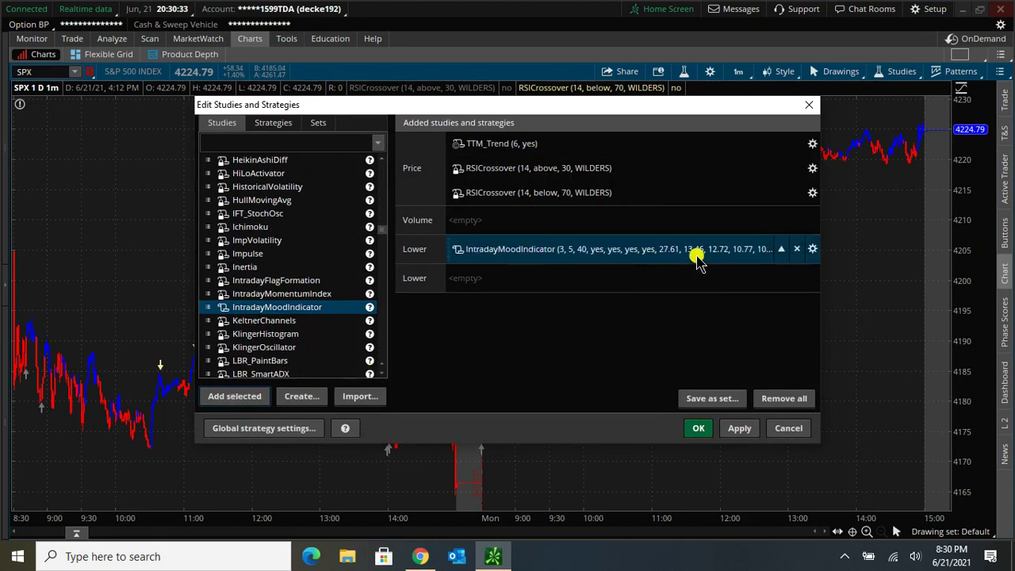
pyautogui.click(699, 429)
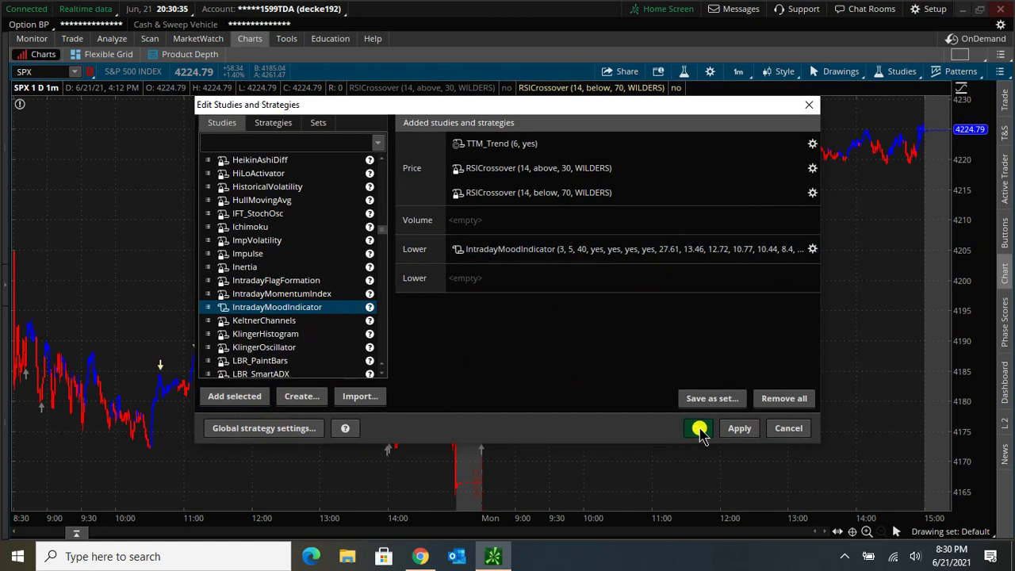
pyautogui.click(699, 428)
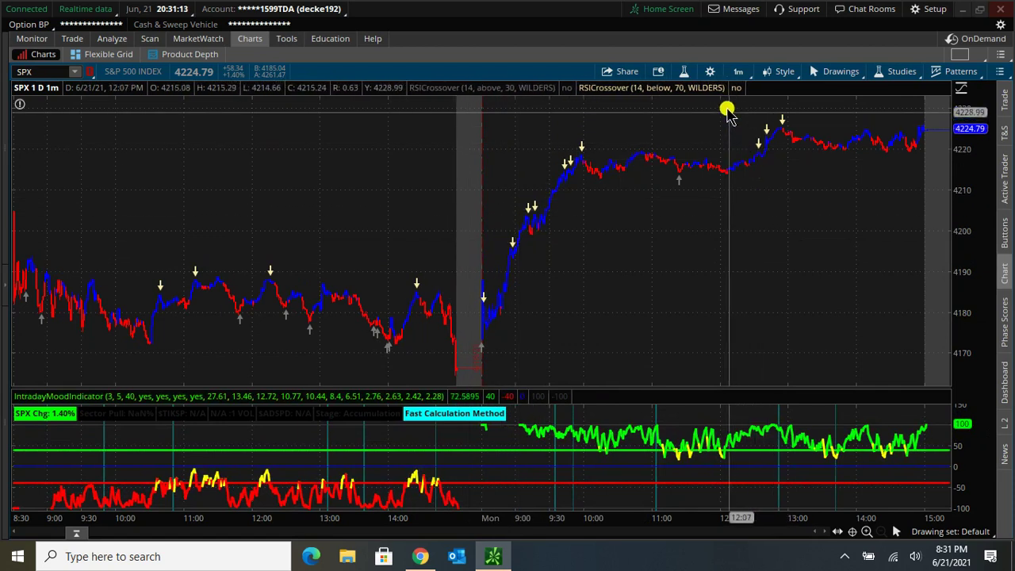
# - Uncheck Show Extended-Hours Trading session in the Equities chart settings and confirm
pyautogui.click(711, 73)
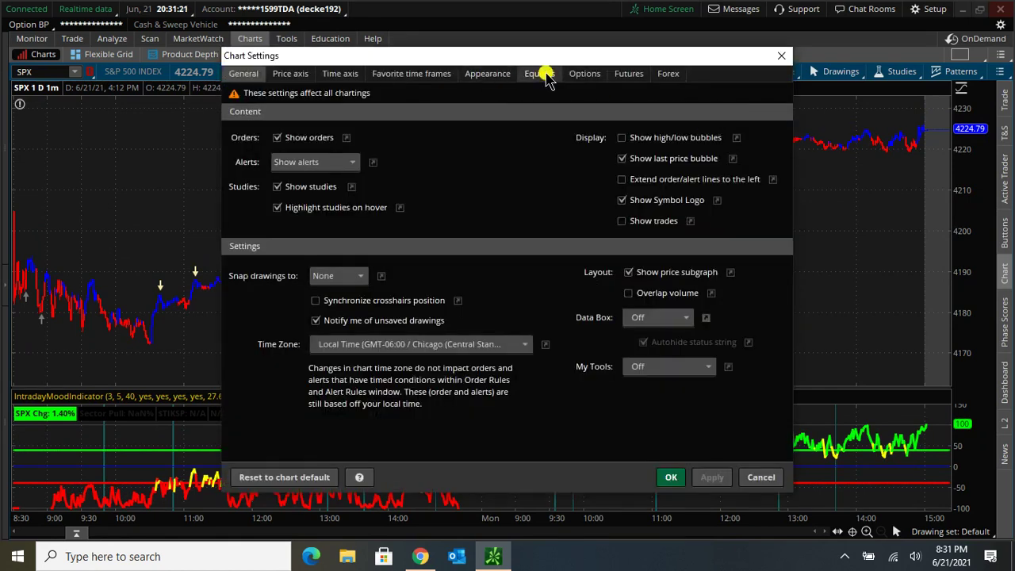
pyautogui.click(545, 76)
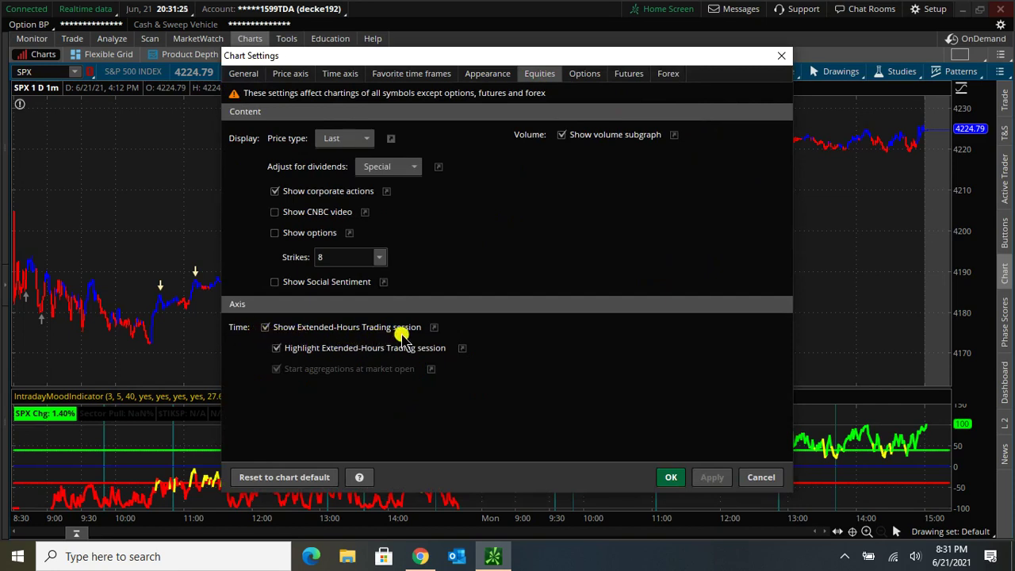
pyautogui.click(265, 330)
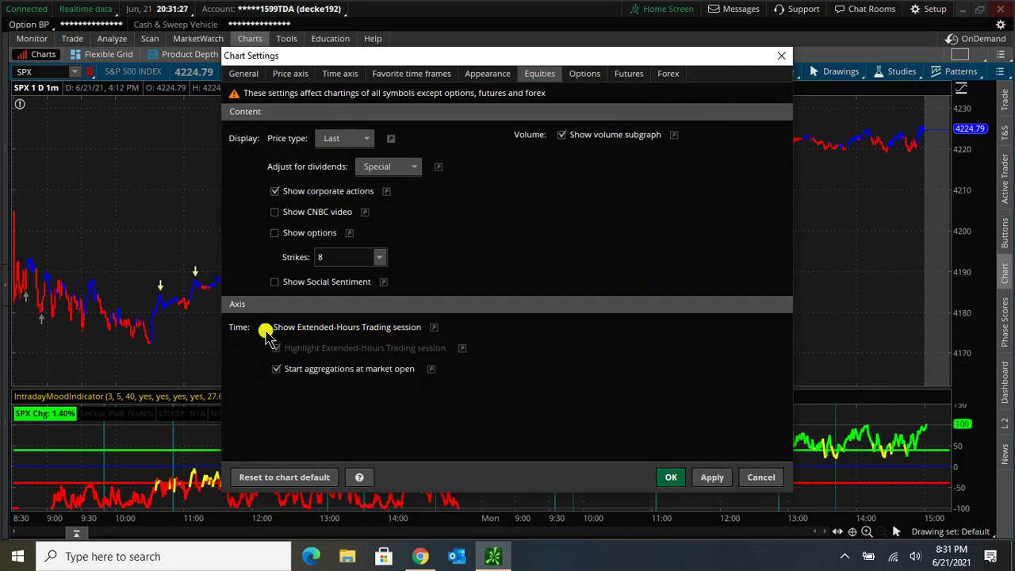
pyautogui.click(669, 478)
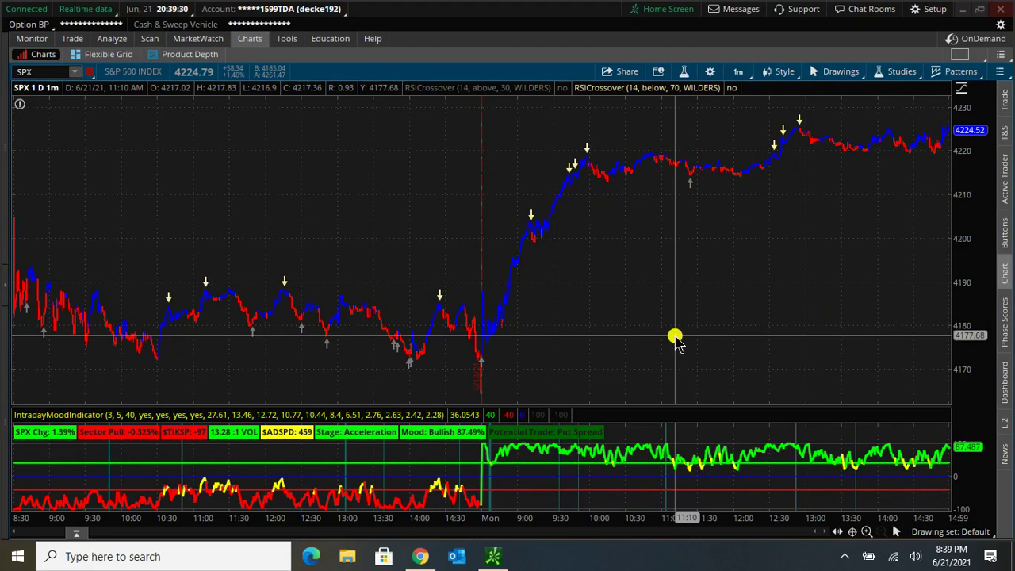
# - In Shared Items, set the received items period to Last month
pyautogui.click(284, 39)
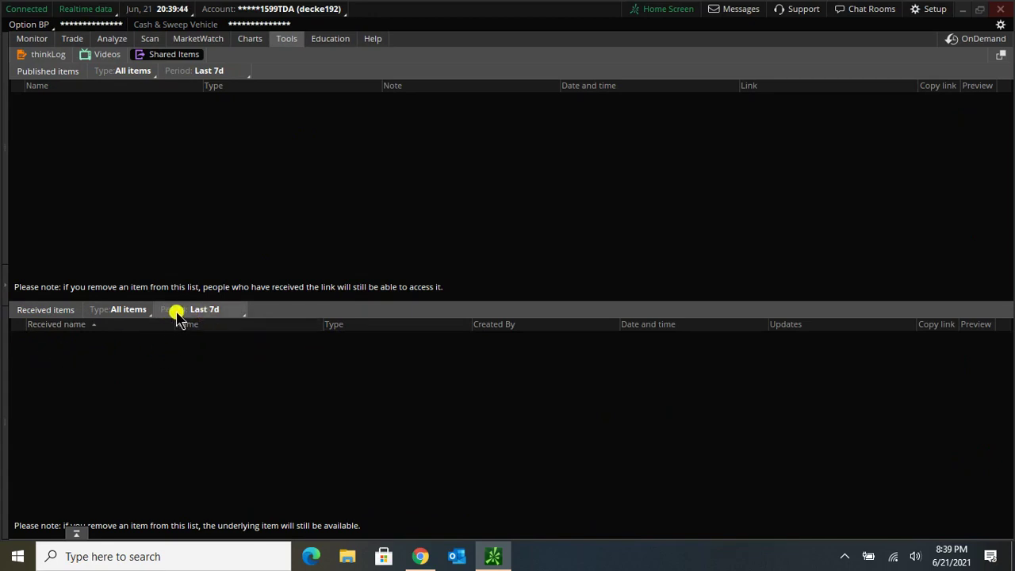
pyautogui.click(220, 310)
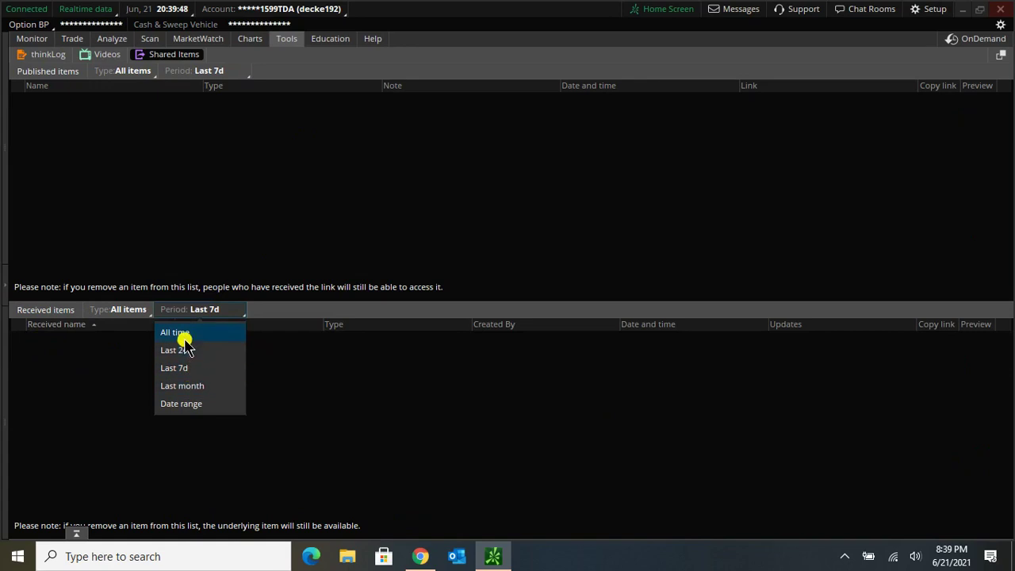
pyautogui.click(181, 386)
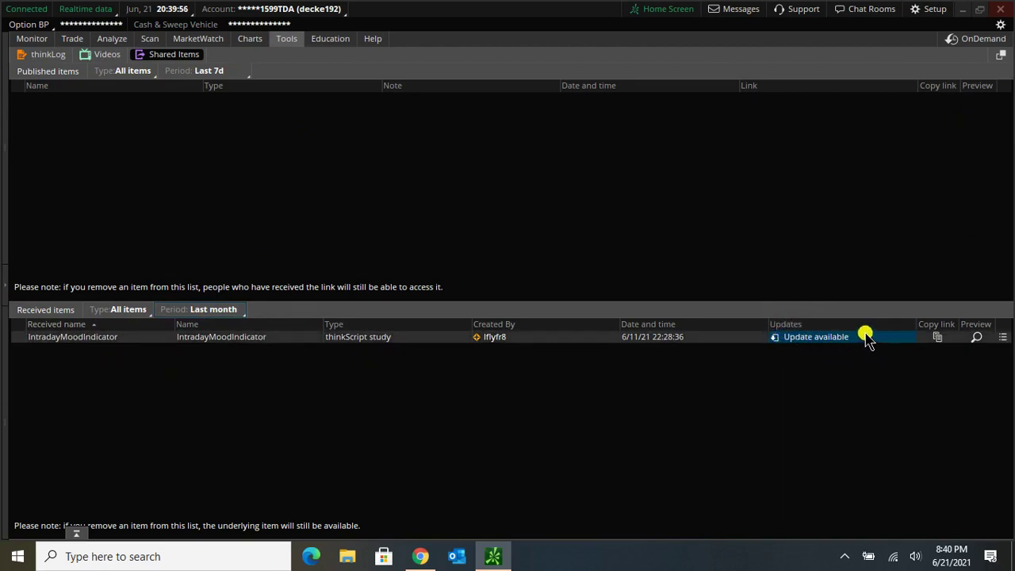
# - Preview the IntradayMoodIndicator update and its replacement target, then cancel and return to the chart
pyautogui.click(832, 341)
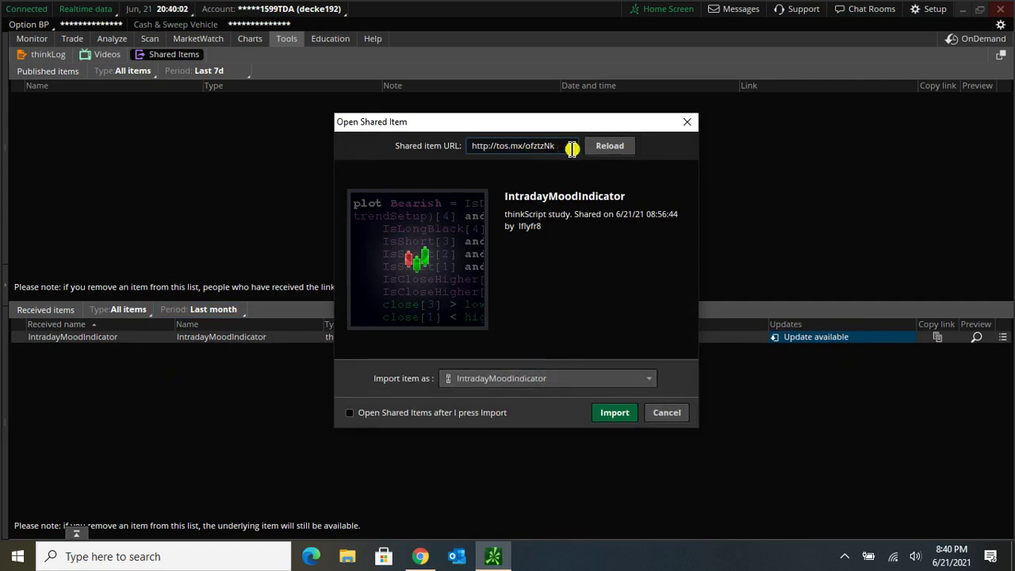
pyautogui.click(600, 144)
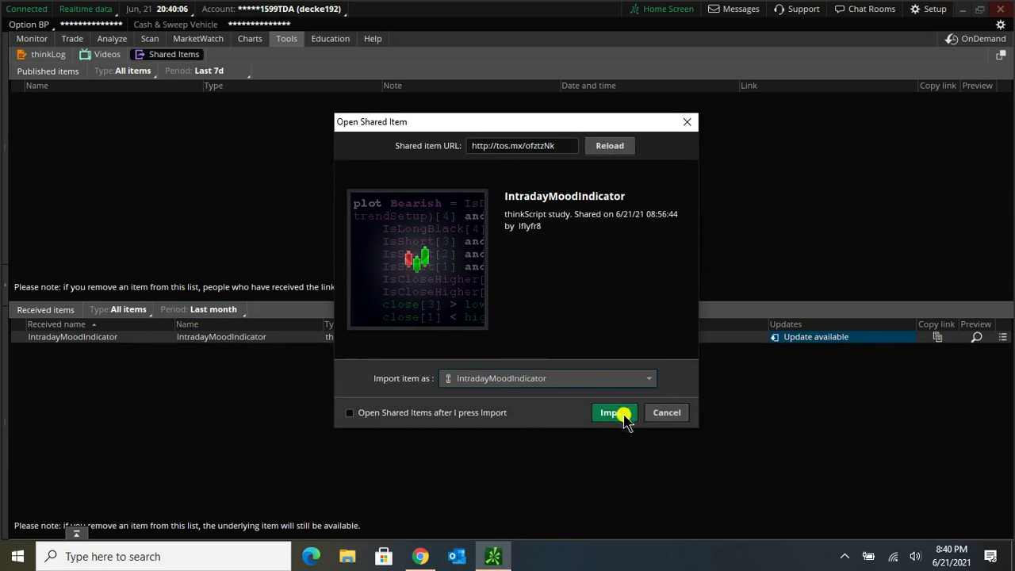
pyautogui.click(583, 378)
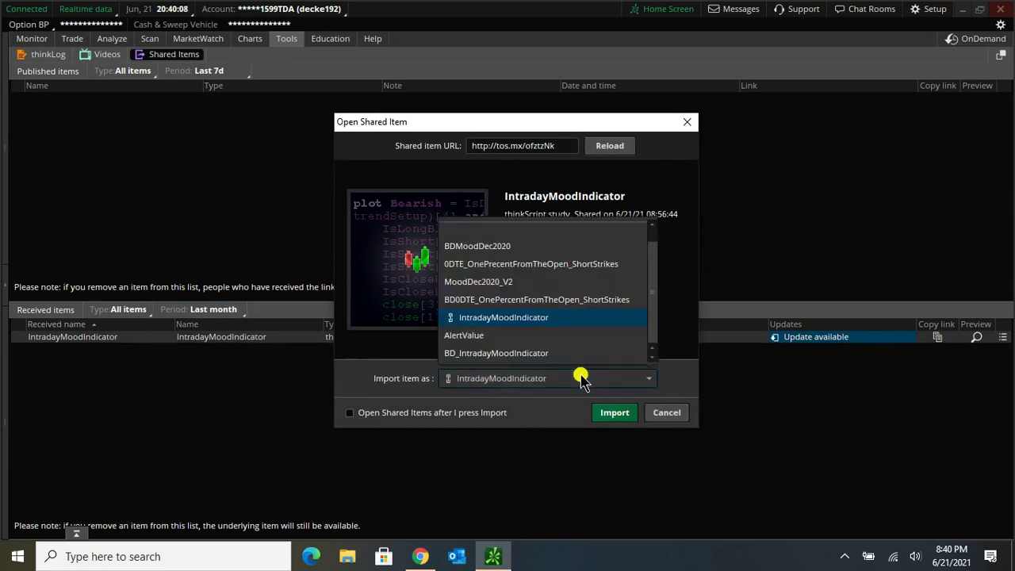
pyautogui.scroll(1, 568, 294)
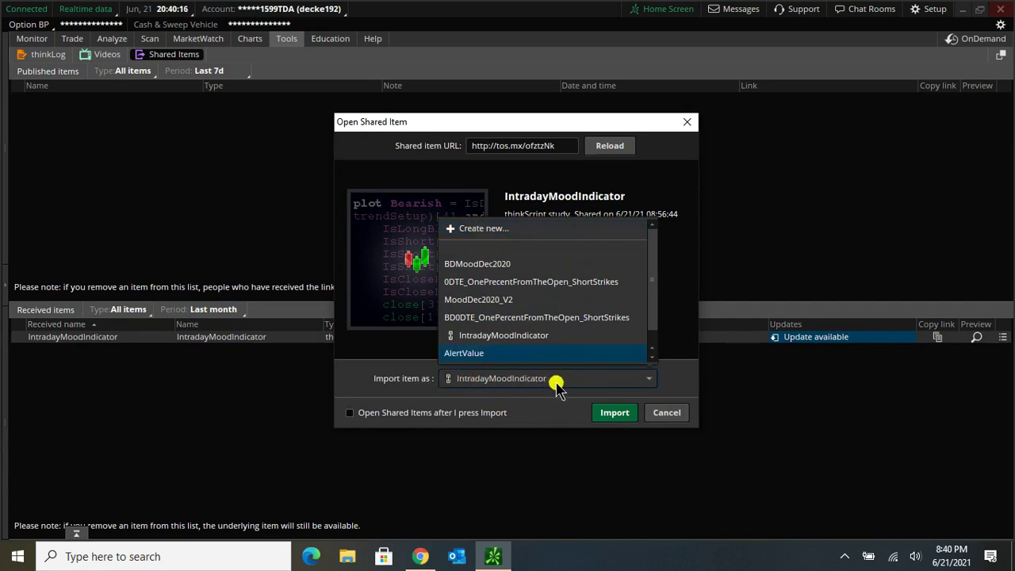
pyautogui.click(549, 411)
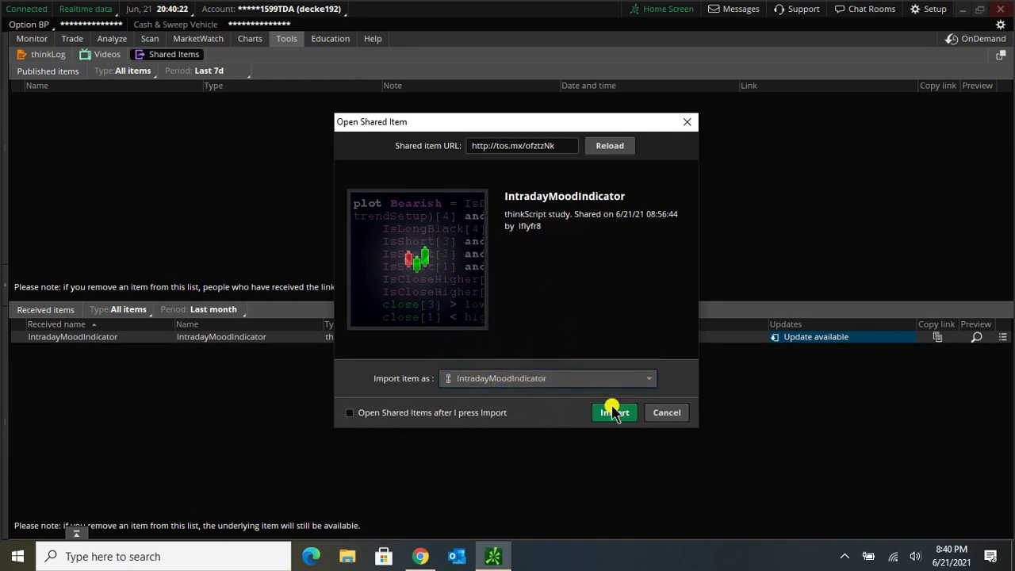
pyautogui.click(667, 413)
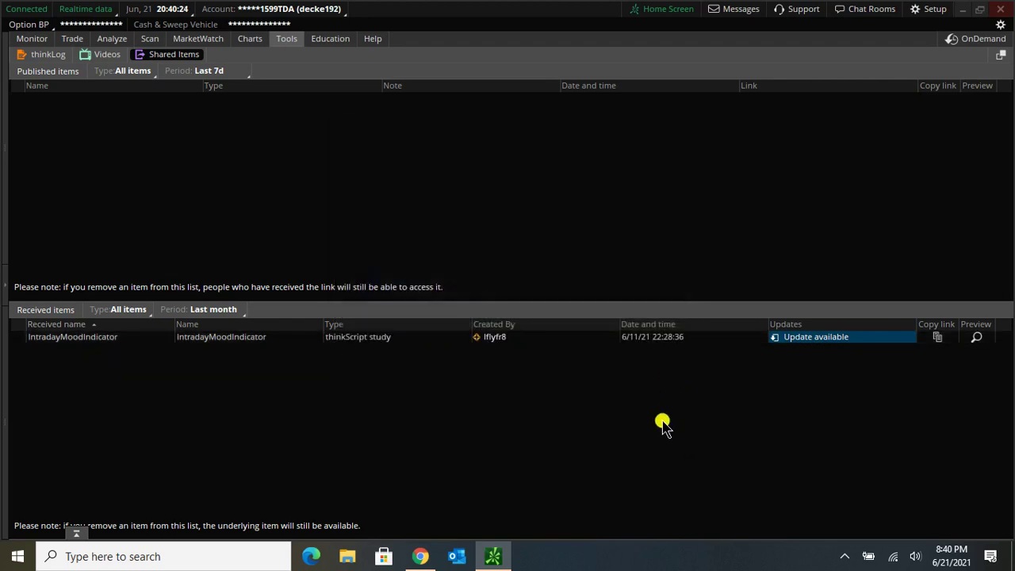
pyautogui.click(251, 39)
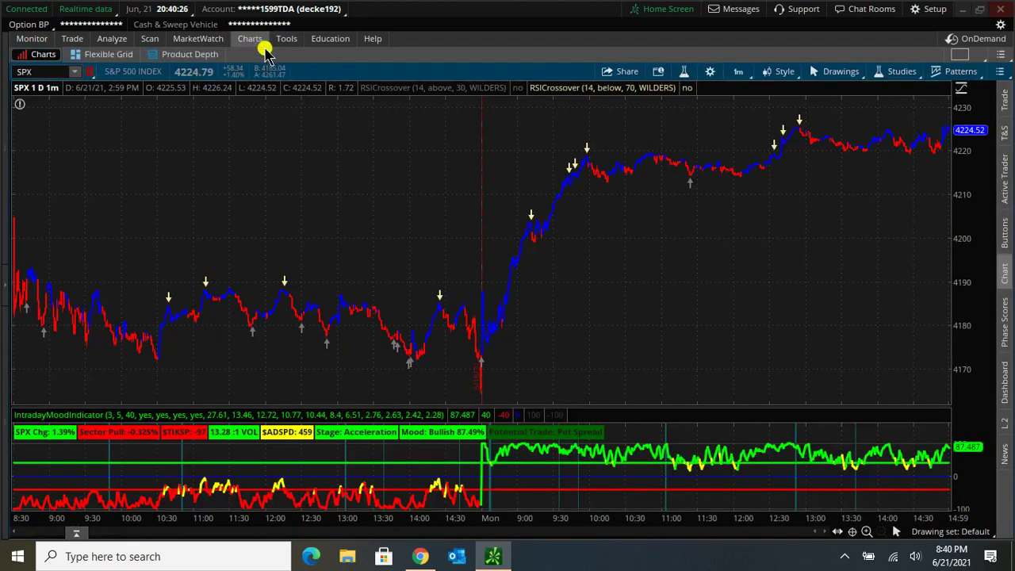
# - Delete IntradayMoodIndicator from the lower studies in Edit Studies and confirm
pyautogui.click(902, 72)
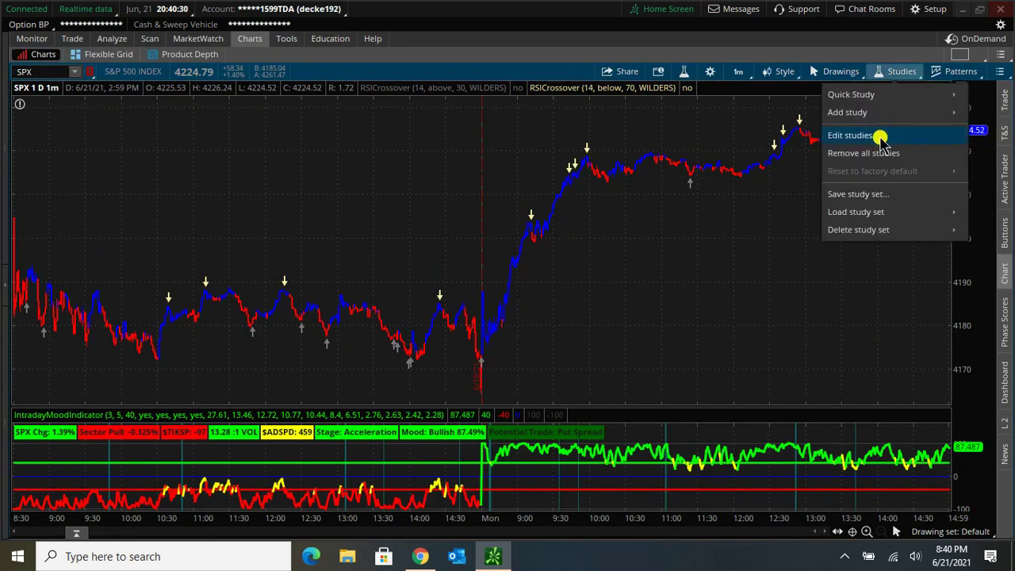
pyautogui.click(875, 137)
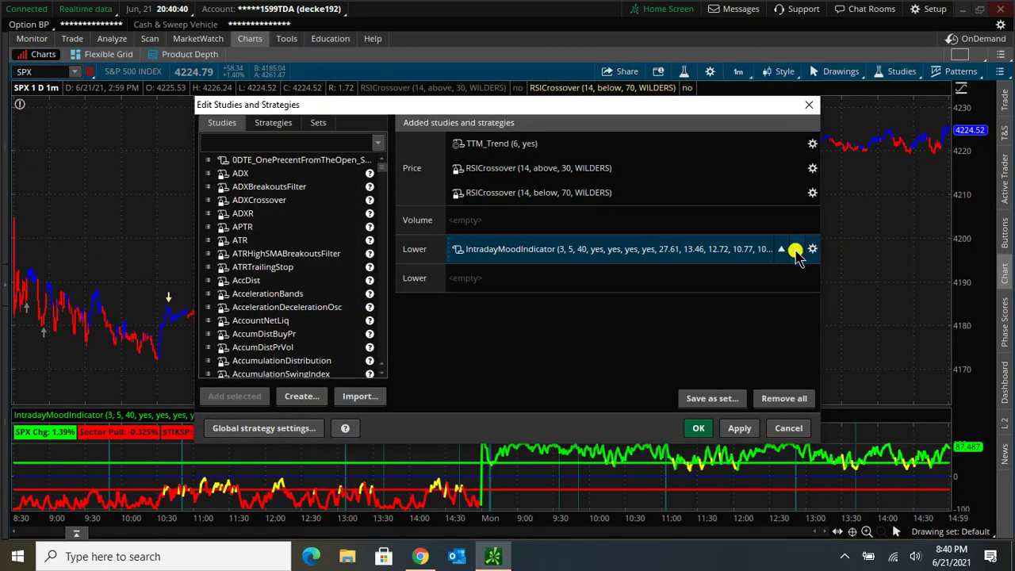
pyautogui.click(798, 250)
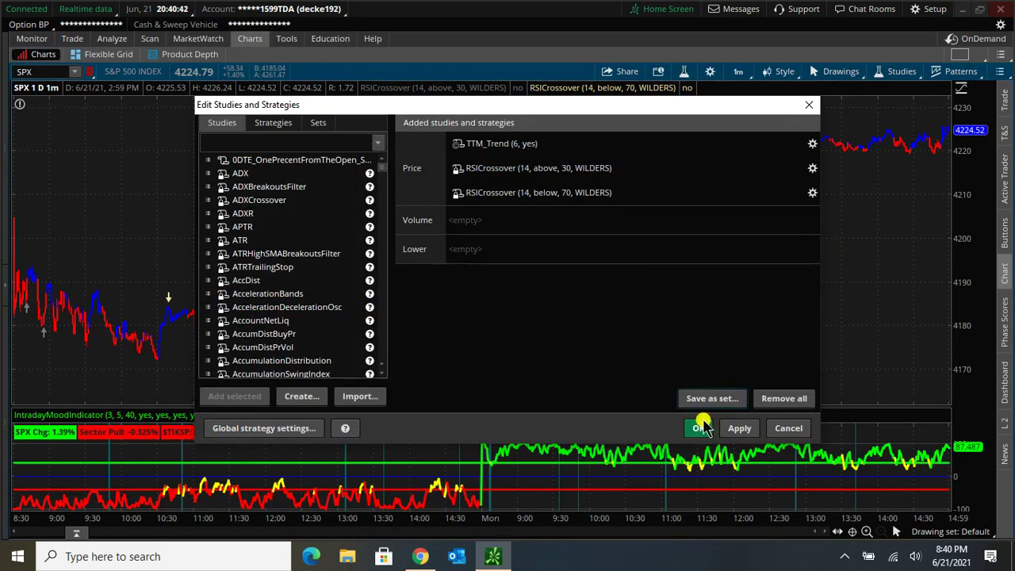
pyautogui.press('Return')
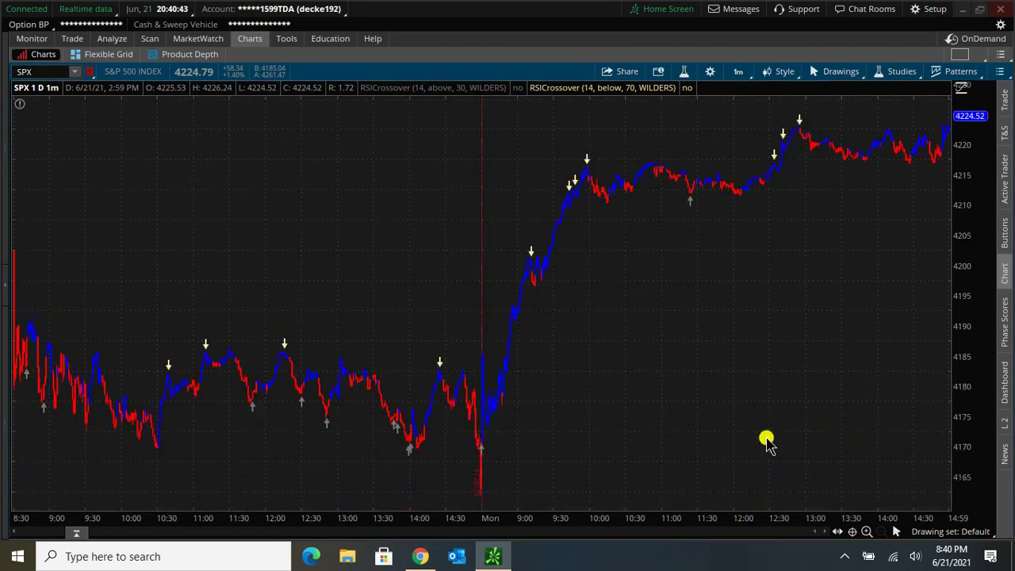
# - Import the IntradayMoodIndicator update from Shared Items, confirming the overwrite, then return to the chart
pyautogui.click(278, 39)
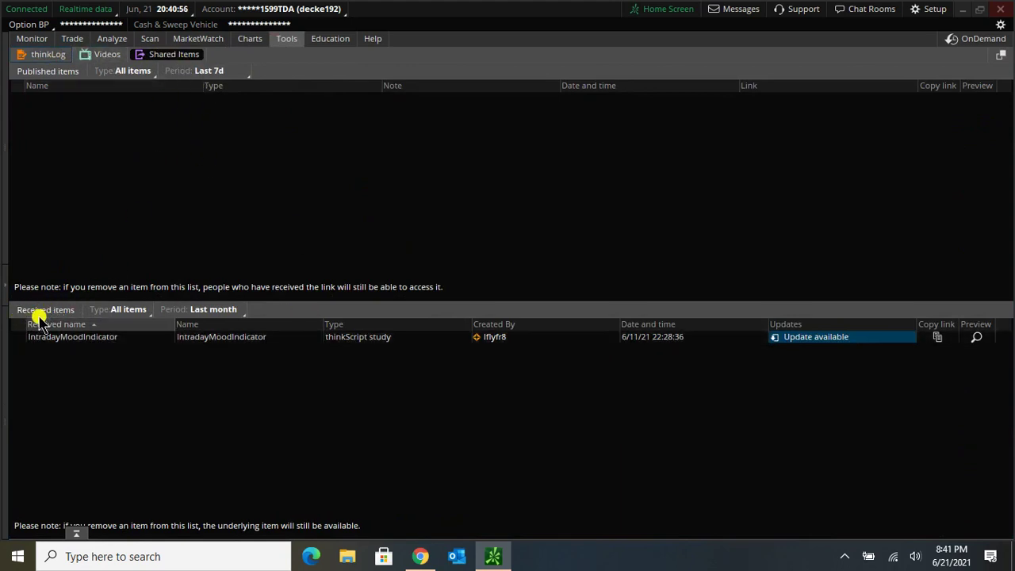
pyautogui.click(811, 341)
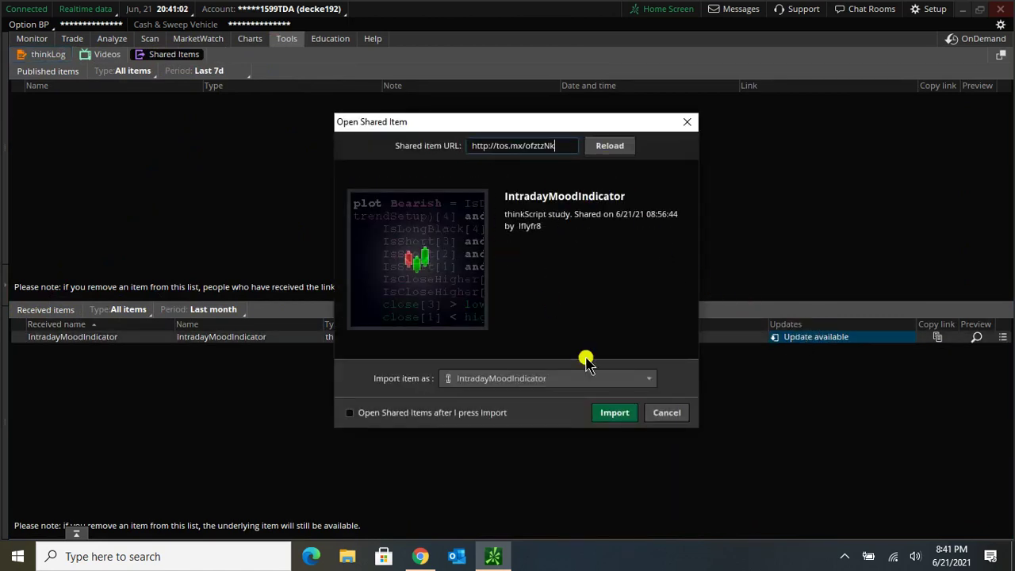
pyautogui.click(615, 416)
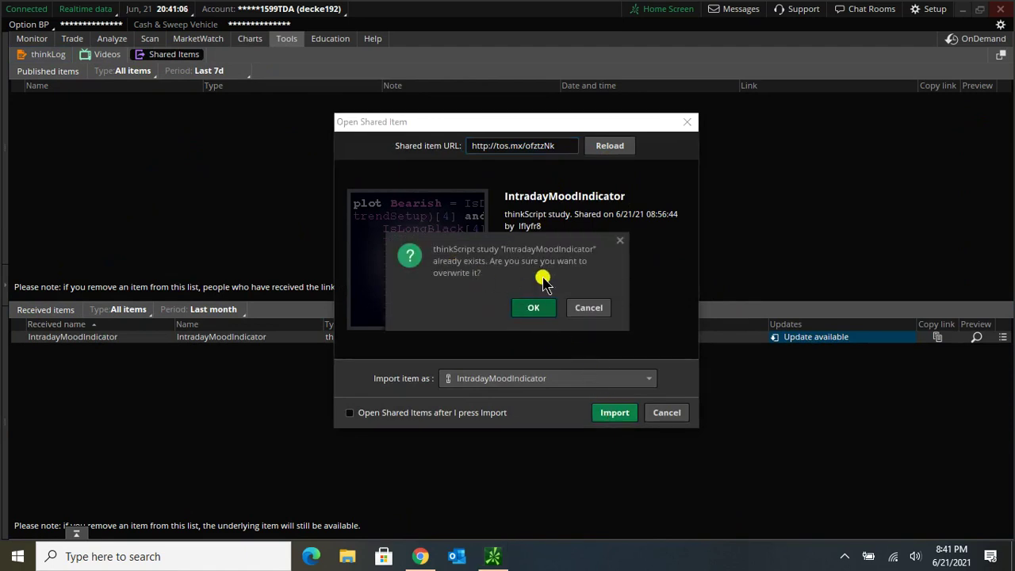
pyautogui.click(527, 308)
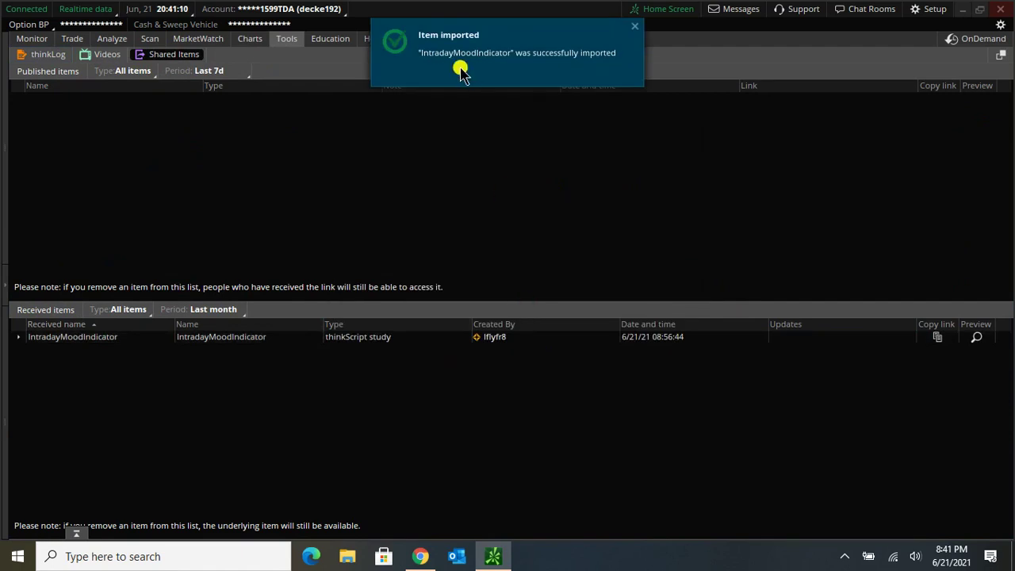
pyautogui.click(639, 32)
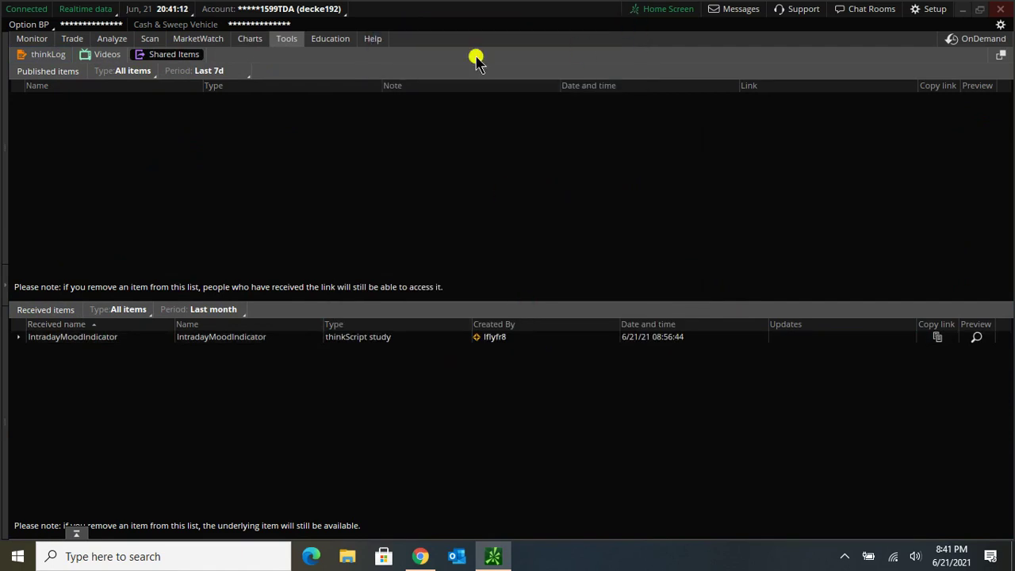
pyautogui.click(254, 40)
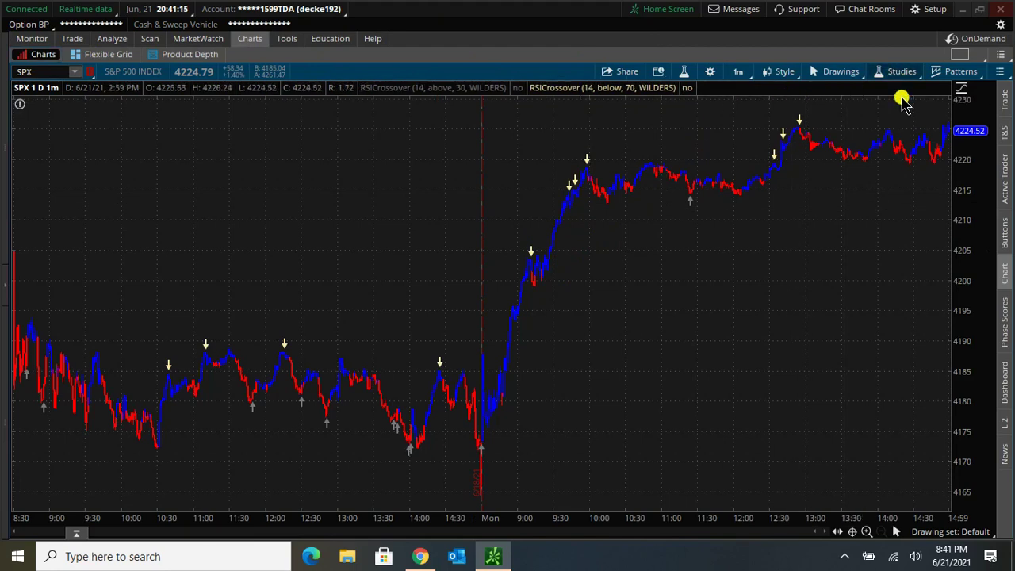
# - Select IntradayMoodIndicator in Edit Studies, add it to the lower pane, and confirm
pyautogui.click(902, 71)
pyautogui.click(890, 135)
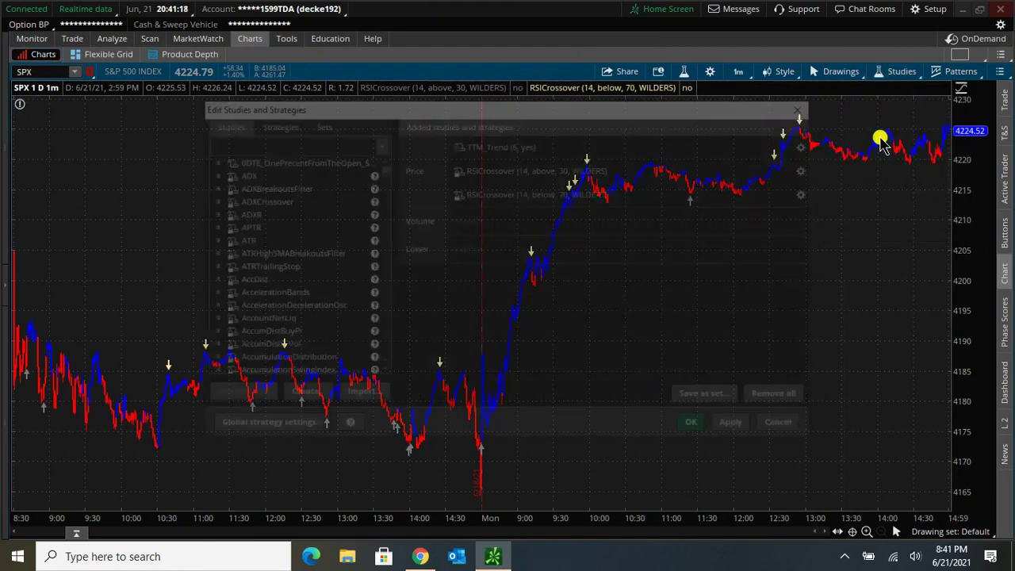
pyautogui.scroll(-20, 287, 286)
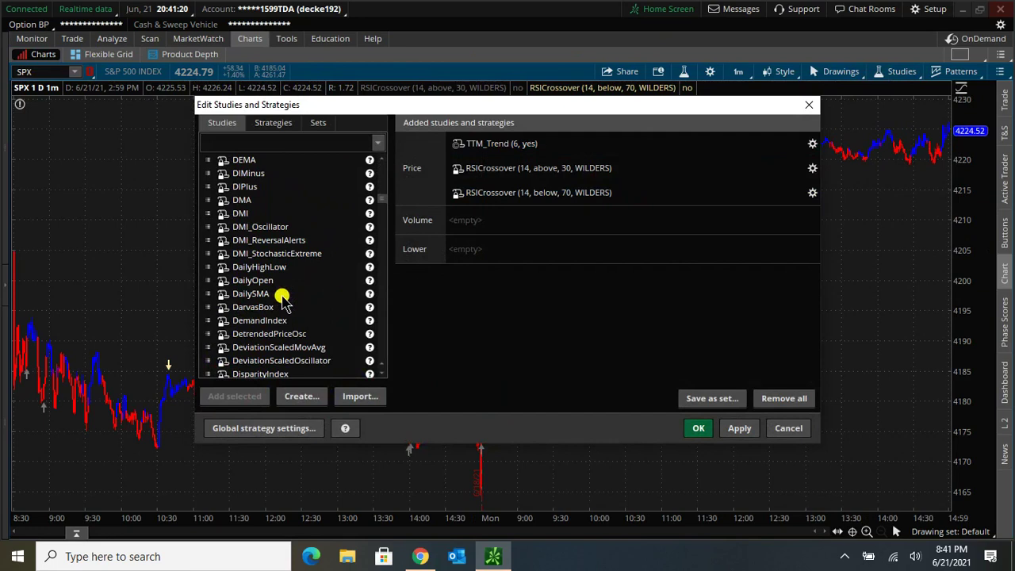
pyautogui.scroll(-10, 282, 305)
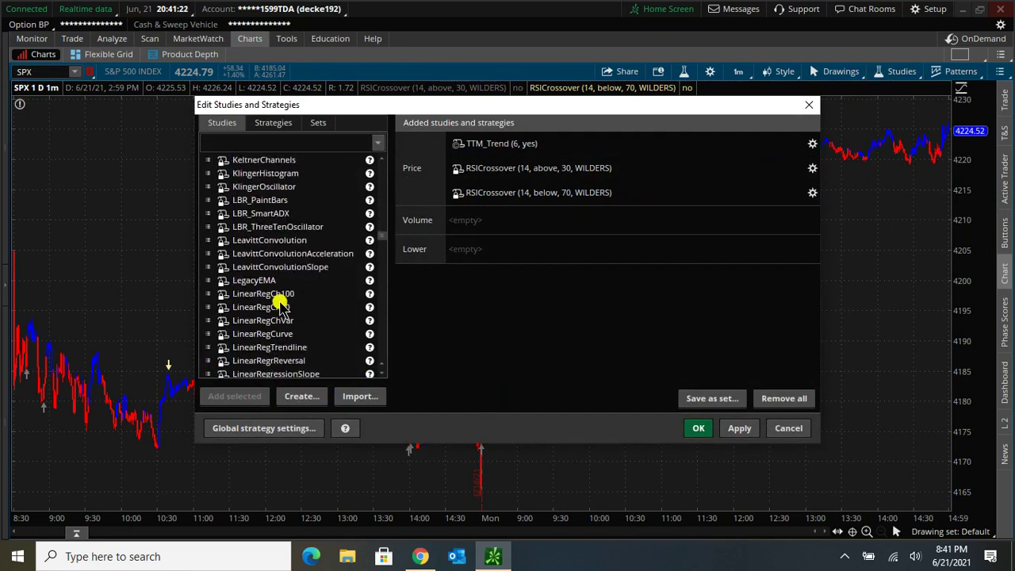
pyautogui.scroll(-3, 282, 305)
pyautogui.scroll(12, 281, 306)
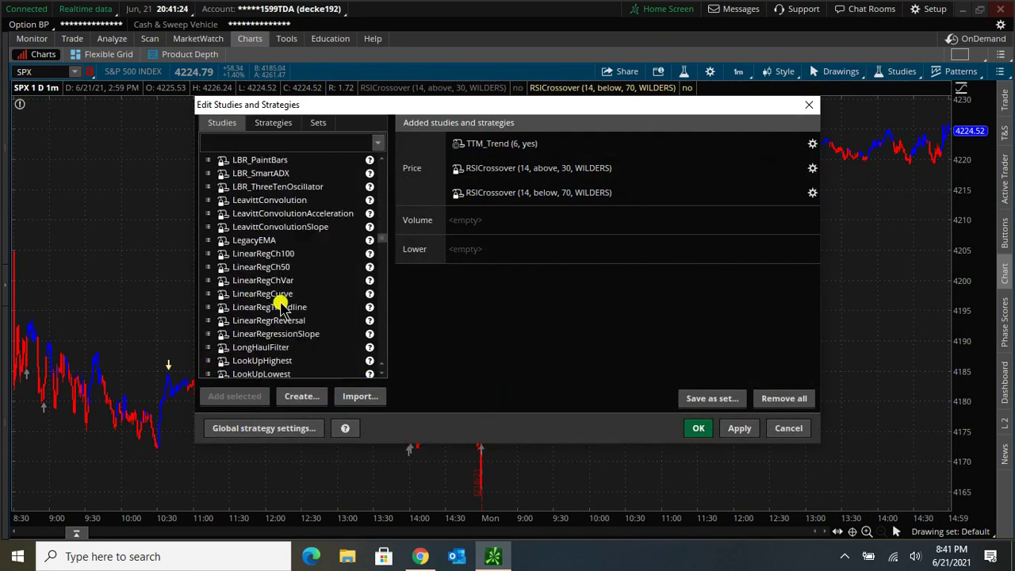
pyautogui.scroll(-2, 282, 305)
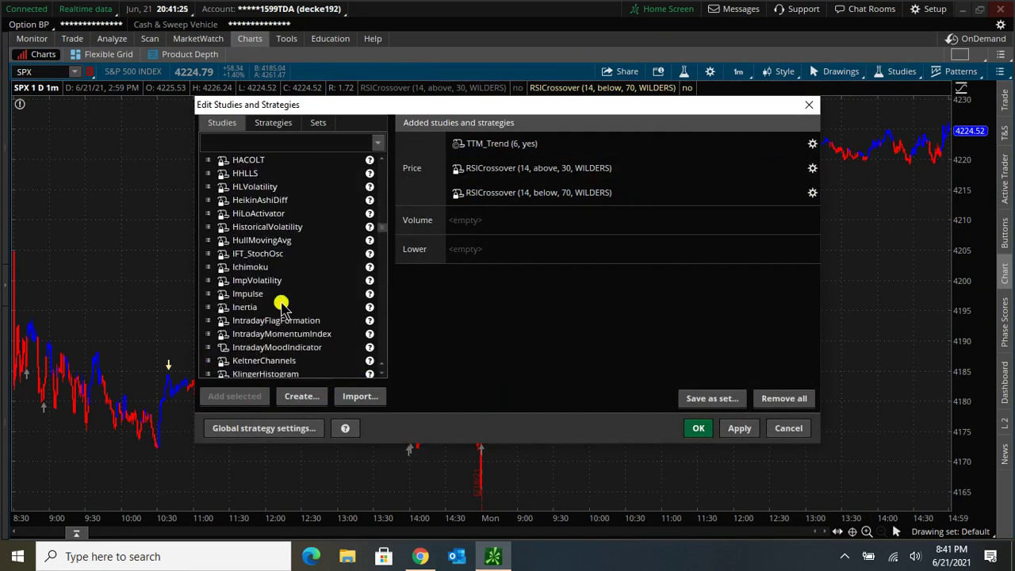
pyautogui.click(284, 346)
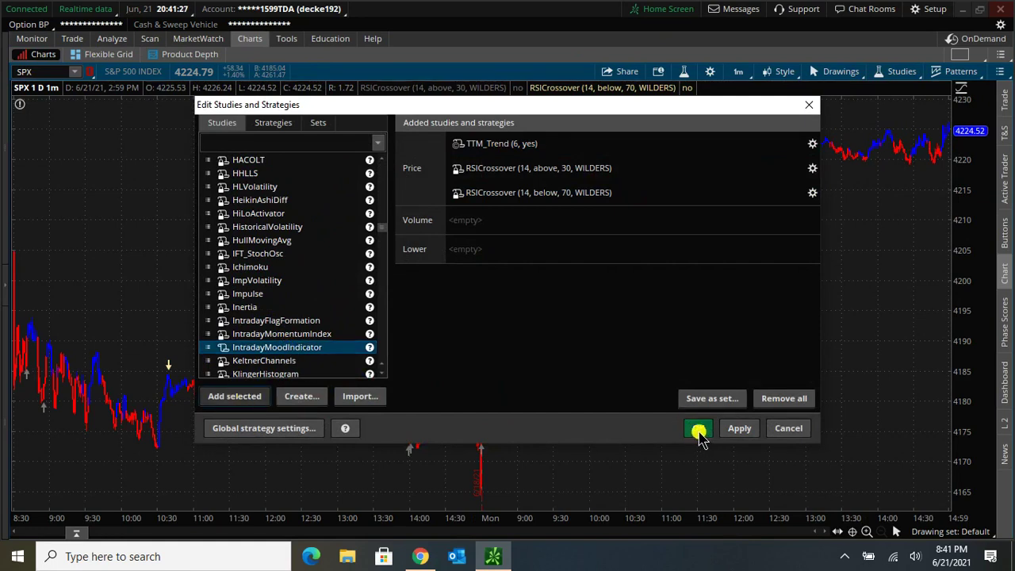
pyautogui.press('Return')
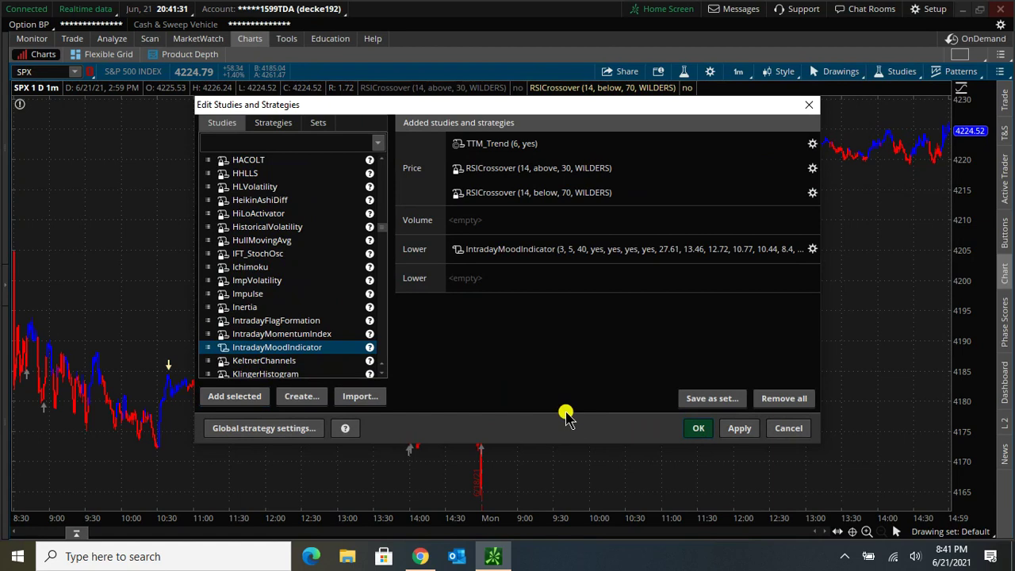
pyautogui.press('Return')
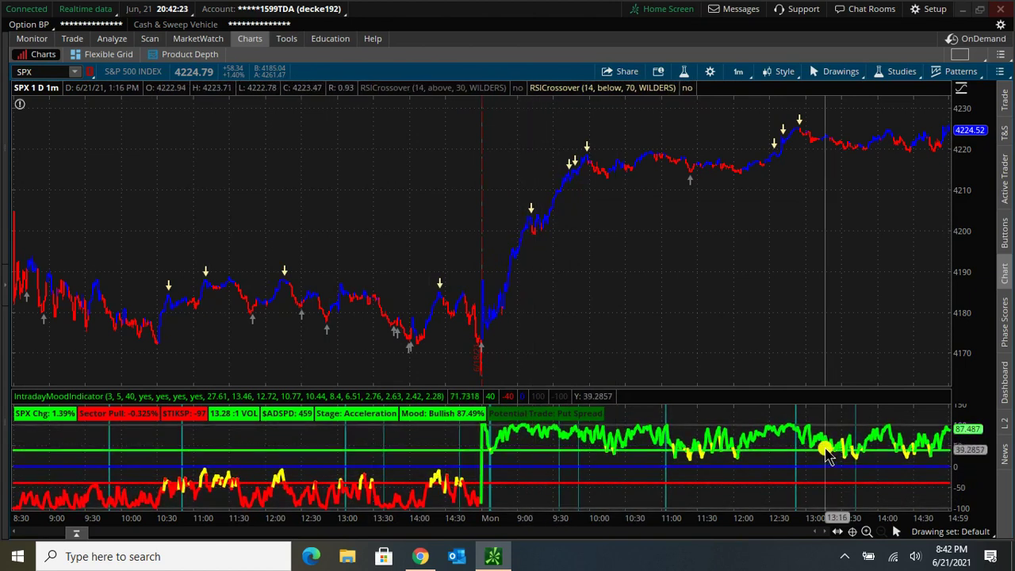
# - Open IntradayMoodIndicator's input settings and check the mood recommendation percent of 40
pyautogui.click(901, 73)
pyautogui.click(879, 134)
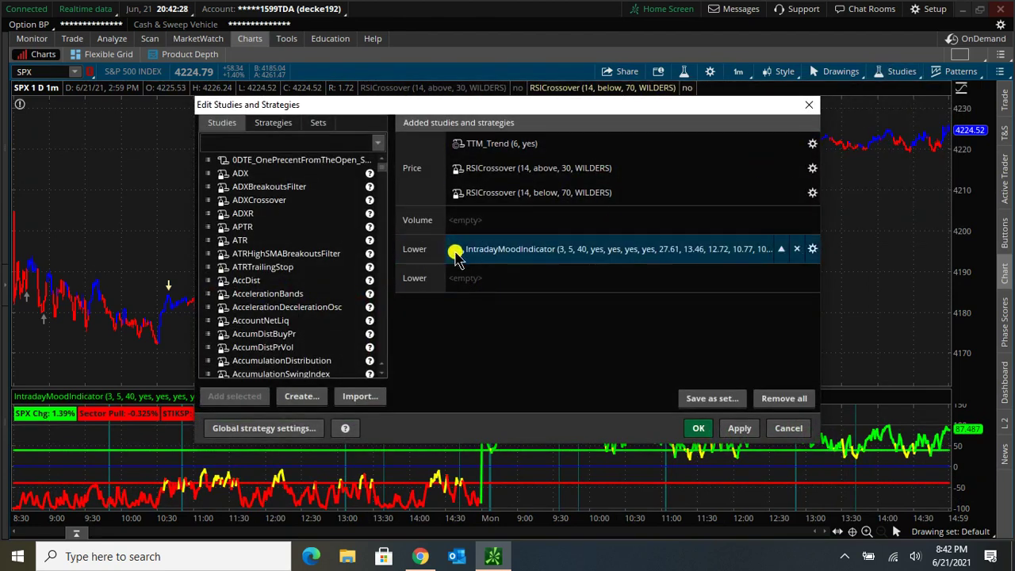
pyautogui.click(813, 250)
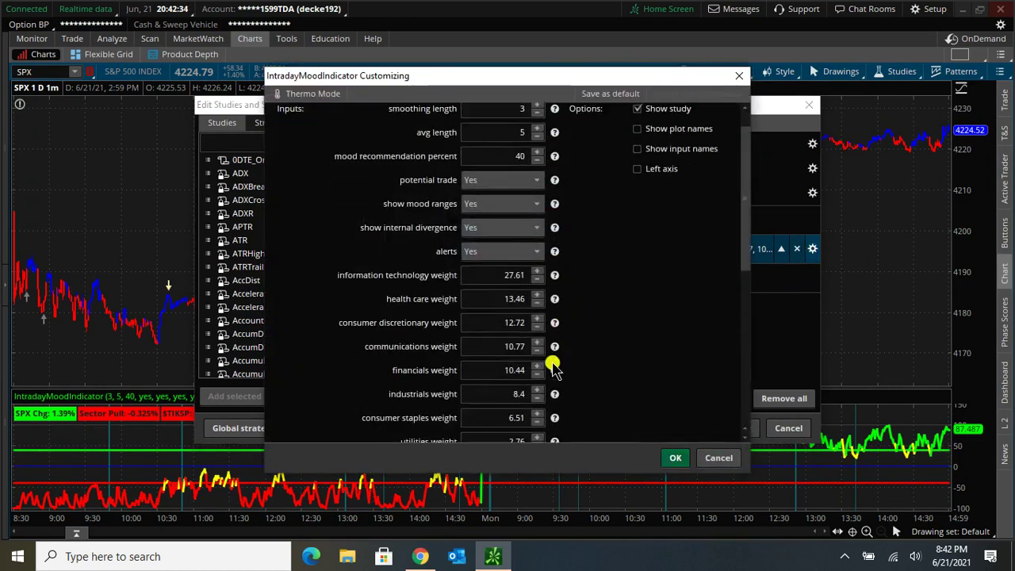
pyautogui.scroll(-10, 553, 368)
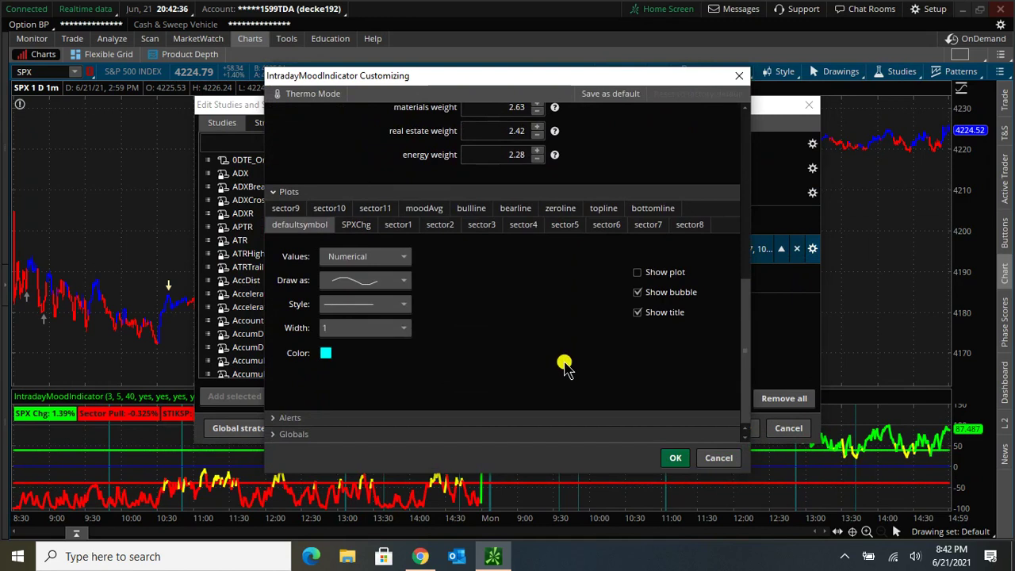
pyautogui.scroll(10, 565, 366)
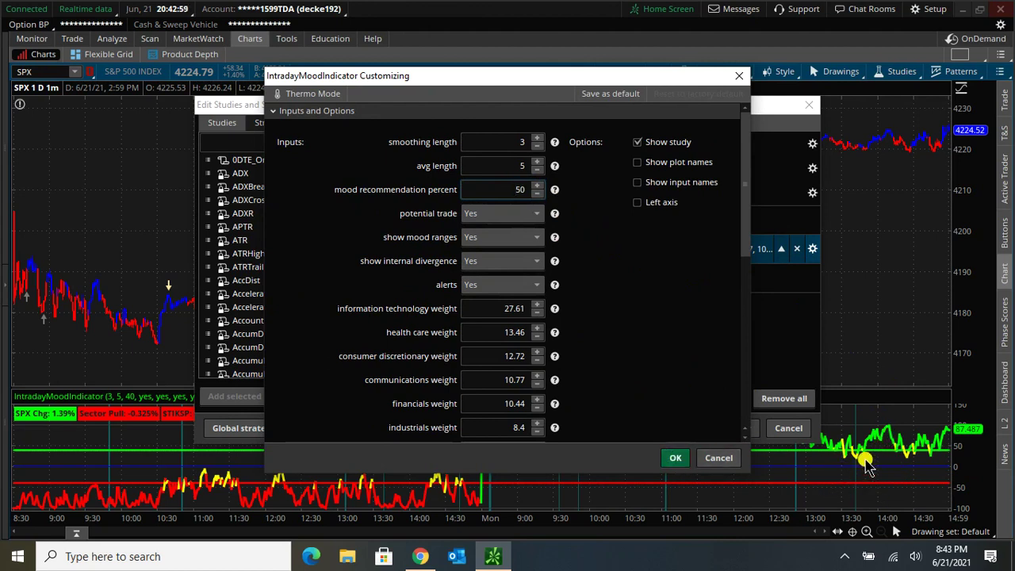
pyautogui.doubleClick(514, 190)
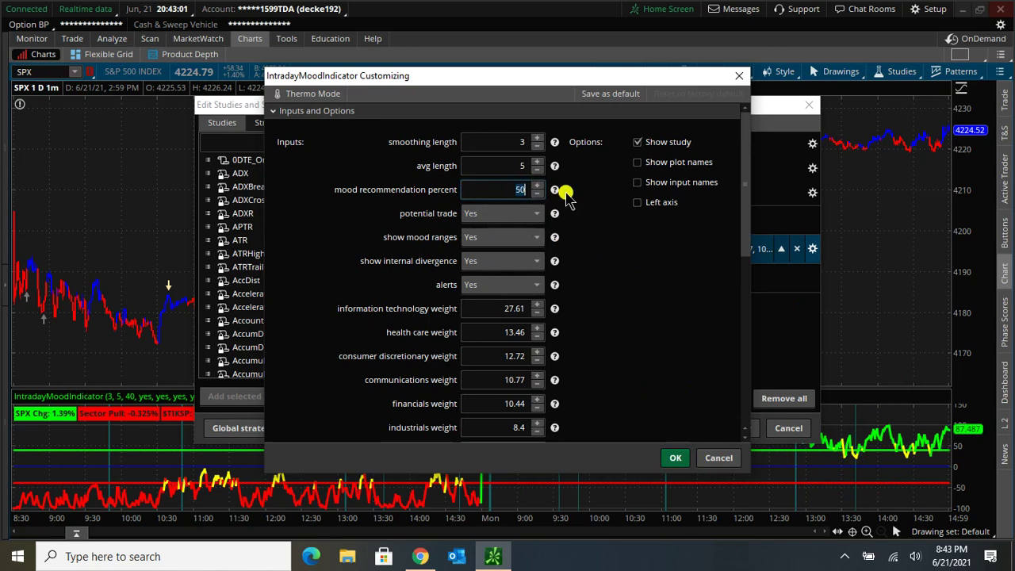
# - Leave potential trade and show mood ranges at Yes, then close both dialogs with OK
pyautogui.click(519, 222)
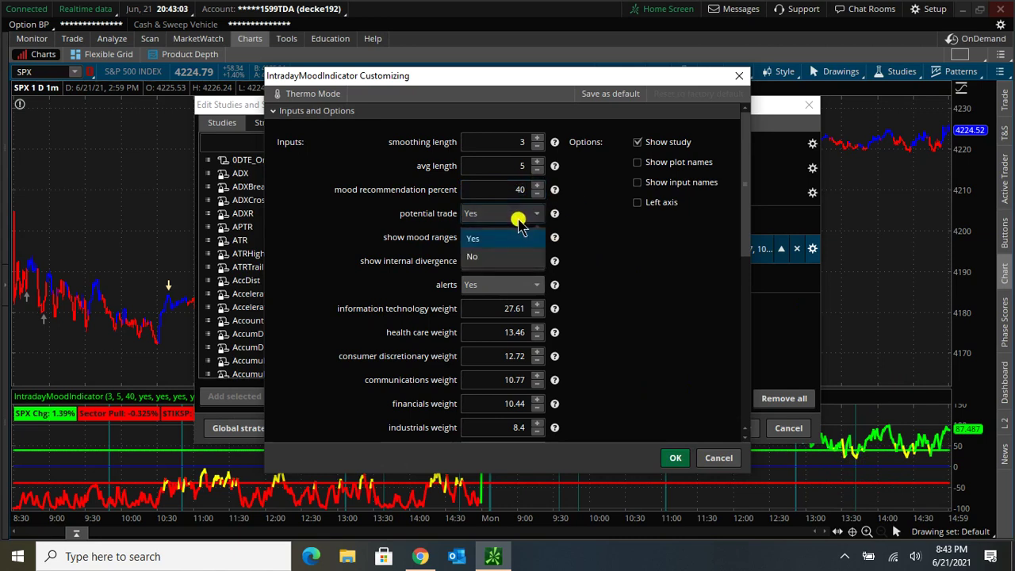
pyautogui.click(587, 230)
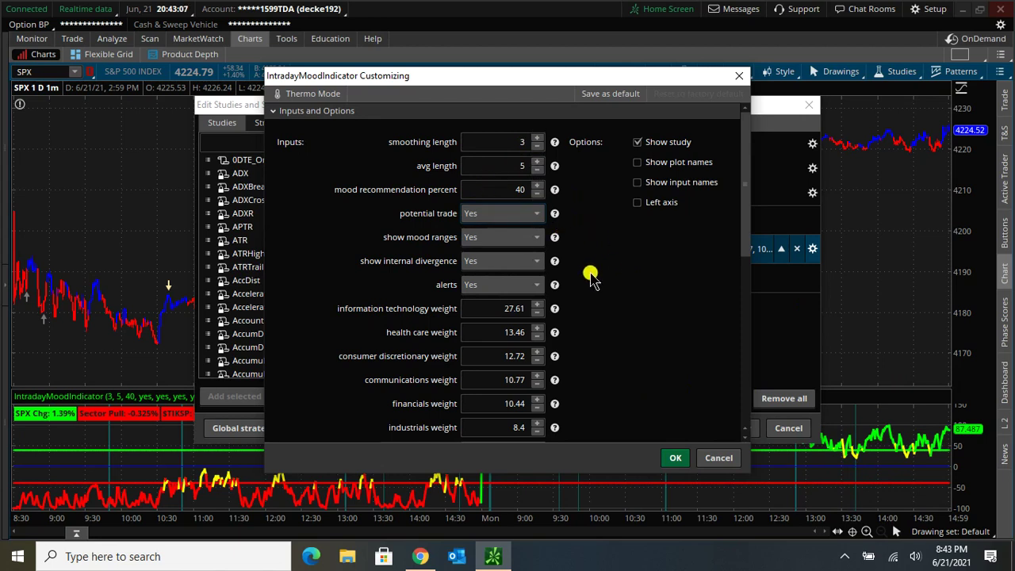
pyautogui.scroll(-1, 590, 279)
pyautogui.scroll(1, 591, 282)
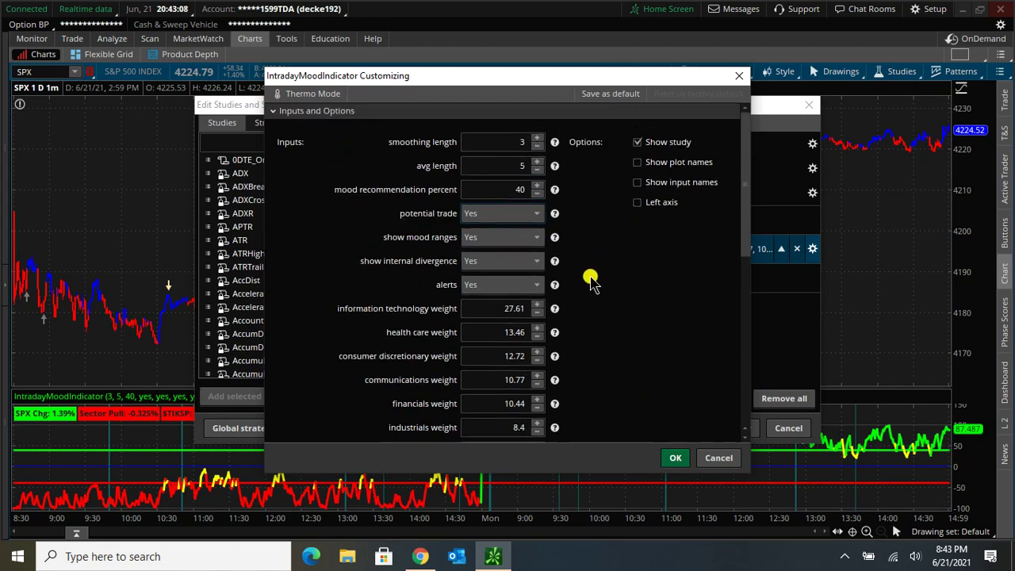
pyautogui.click(516, 213)
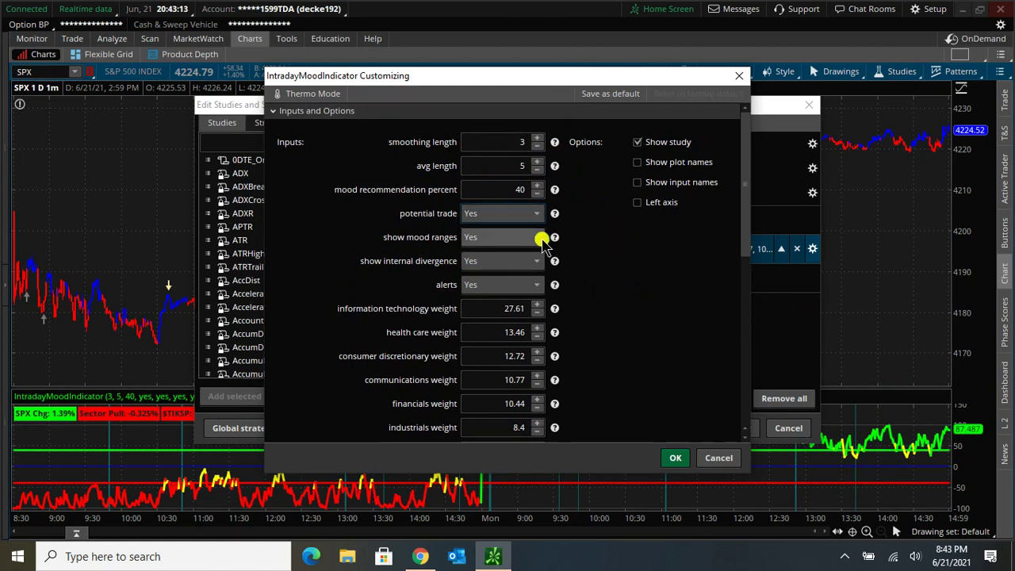
pyautogui.click(538, 238)
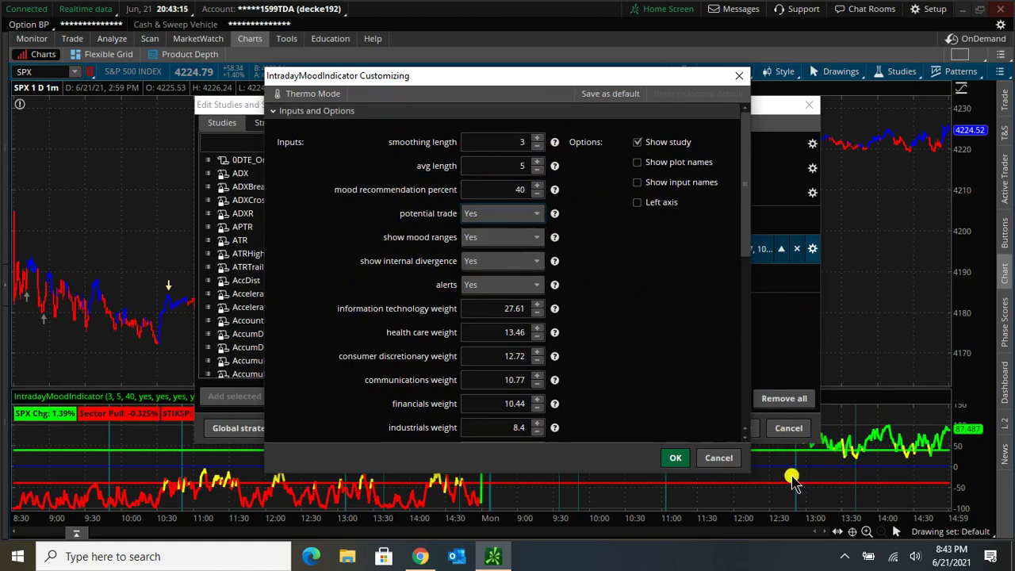
pyautogui.click(523, 240)
pyautogui.click(523, 241)
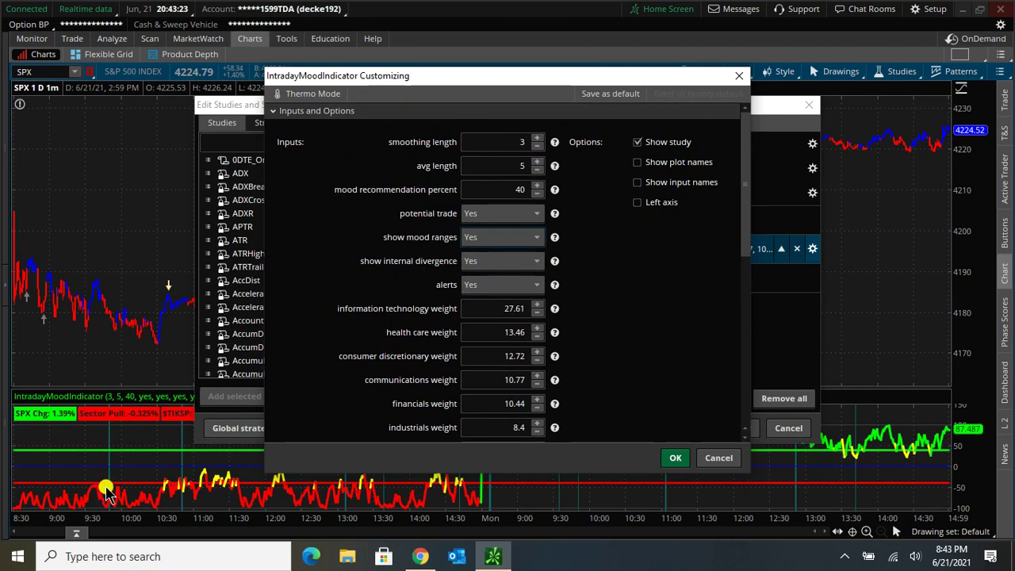
pyautogui.click(677, 458)
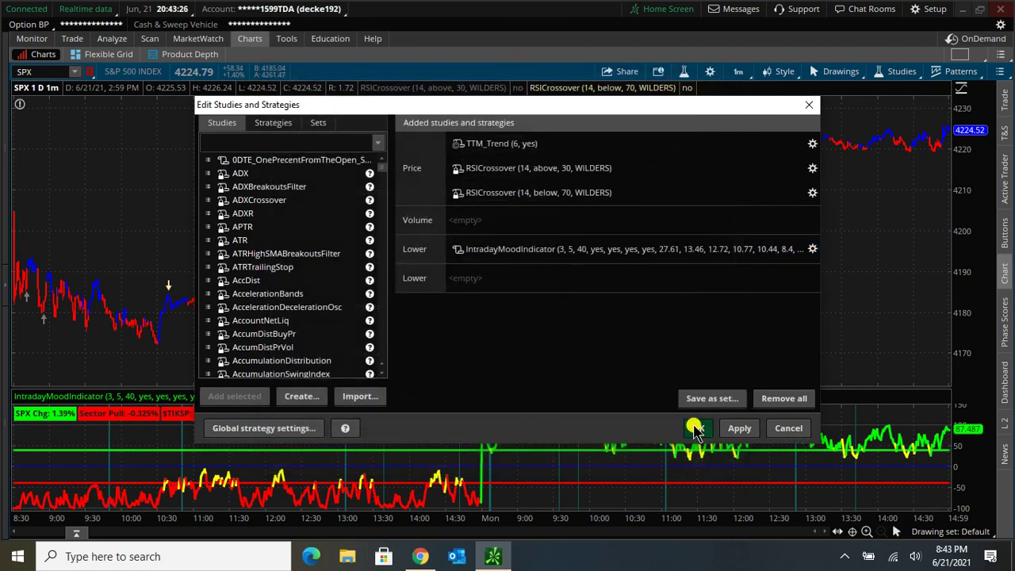
pyautogui.click(695, 428)
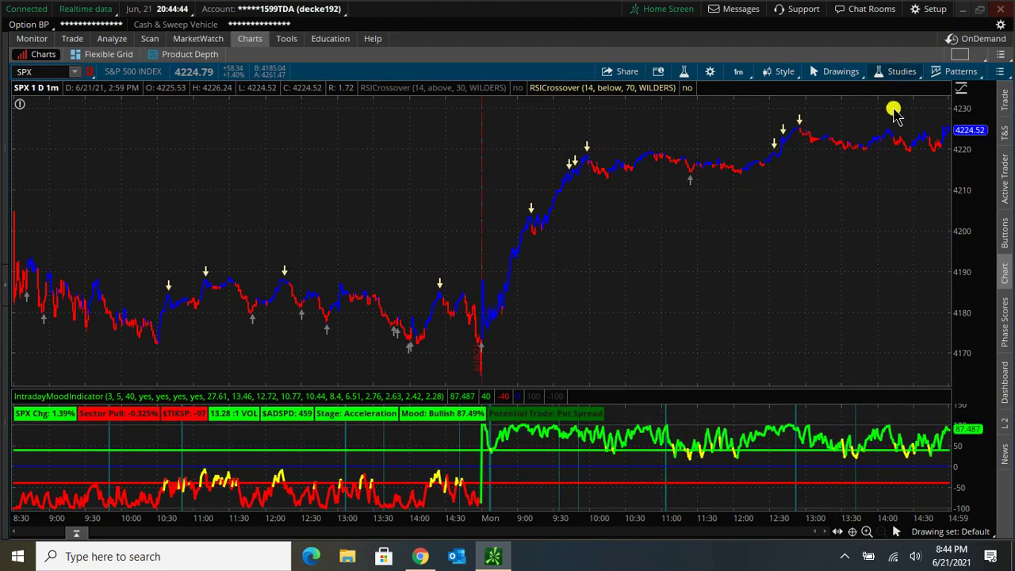
pyautogui.click(902, 71)
pyautogui.click(879, 139)
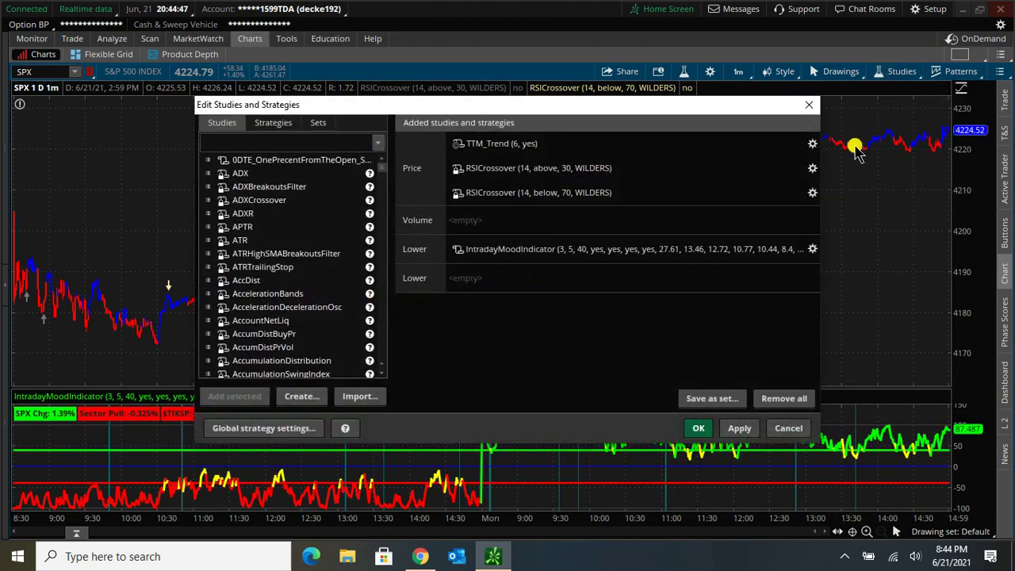
pyautogui.click(813, 249)
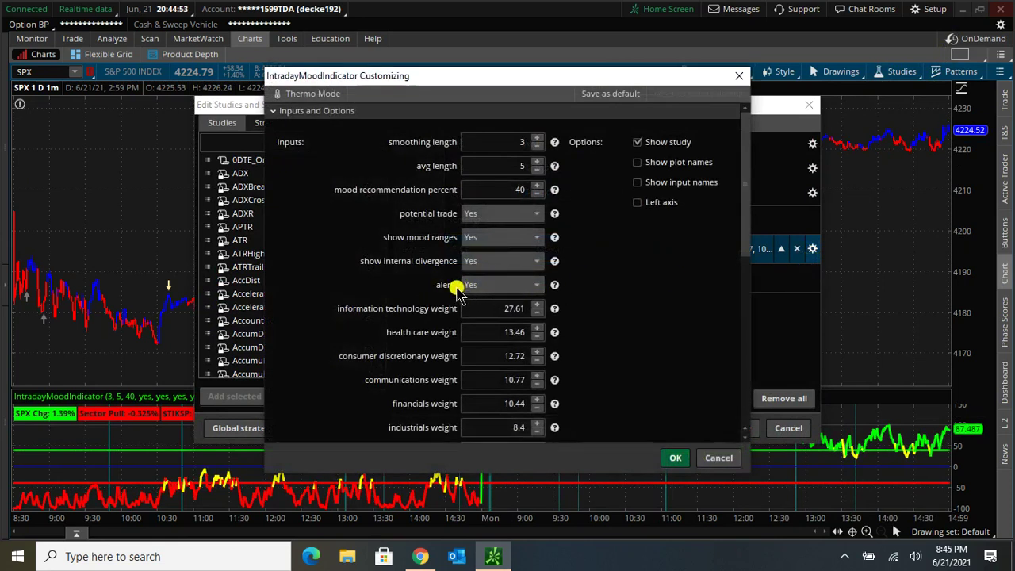
pyautogui.click(473, 287)
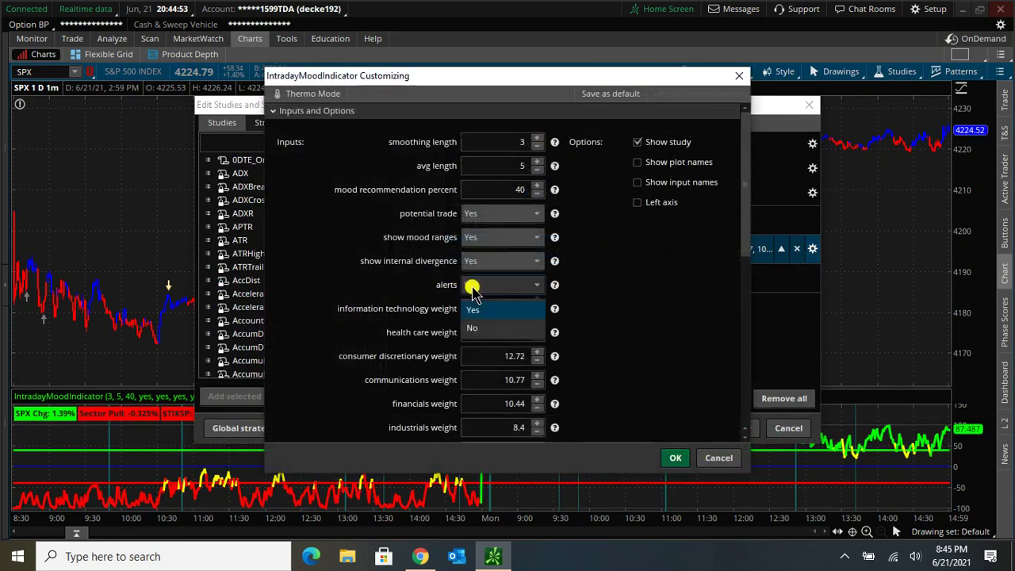
pyautogui.click(643, 316)
pyautogui.click(276, 115)
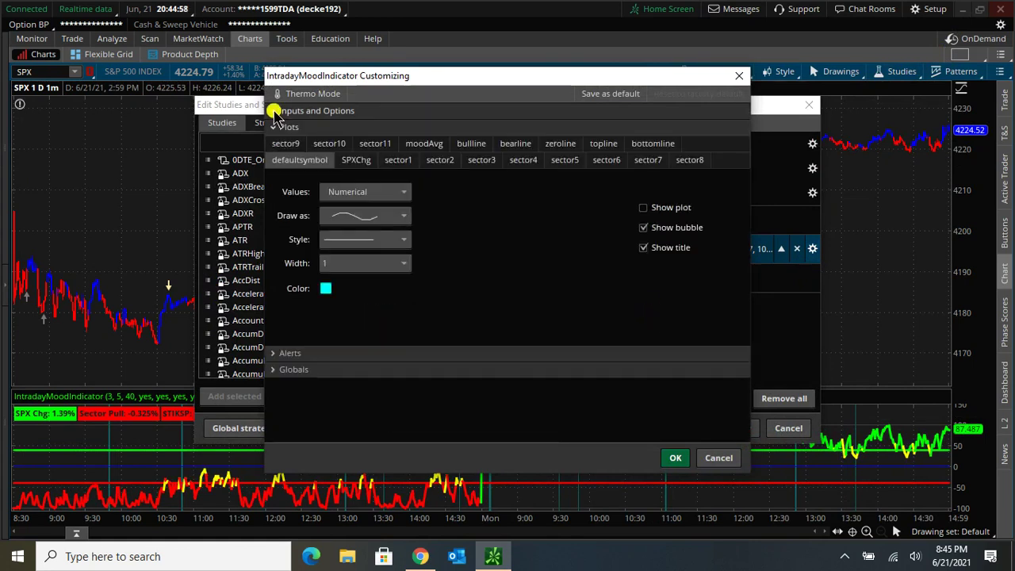
pyautogui.click(270, 354)
pyautogui.scroll(-1, 421, 325)
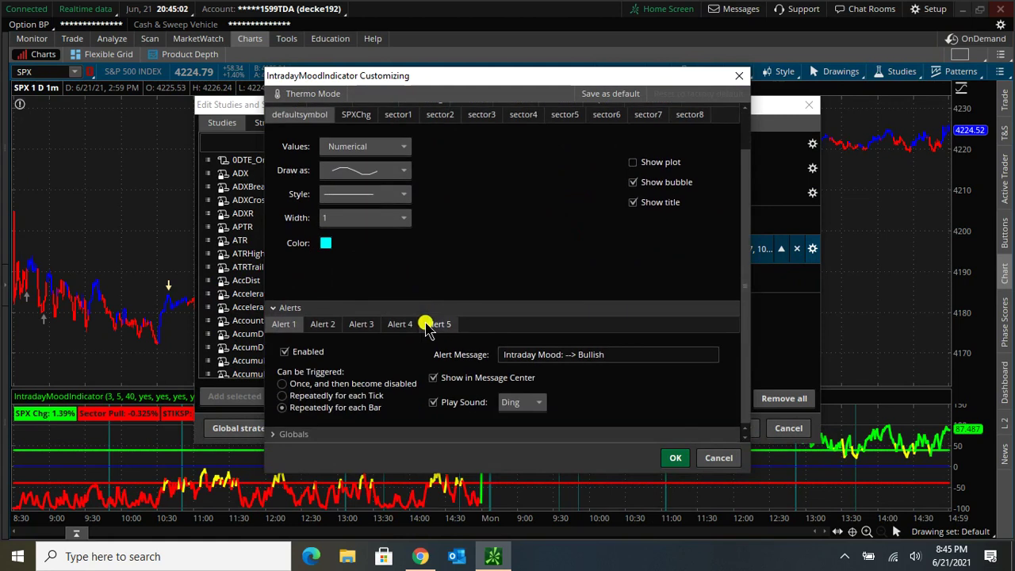
pyautogui.click(322, 324)
pyautogui.click(360, 324)
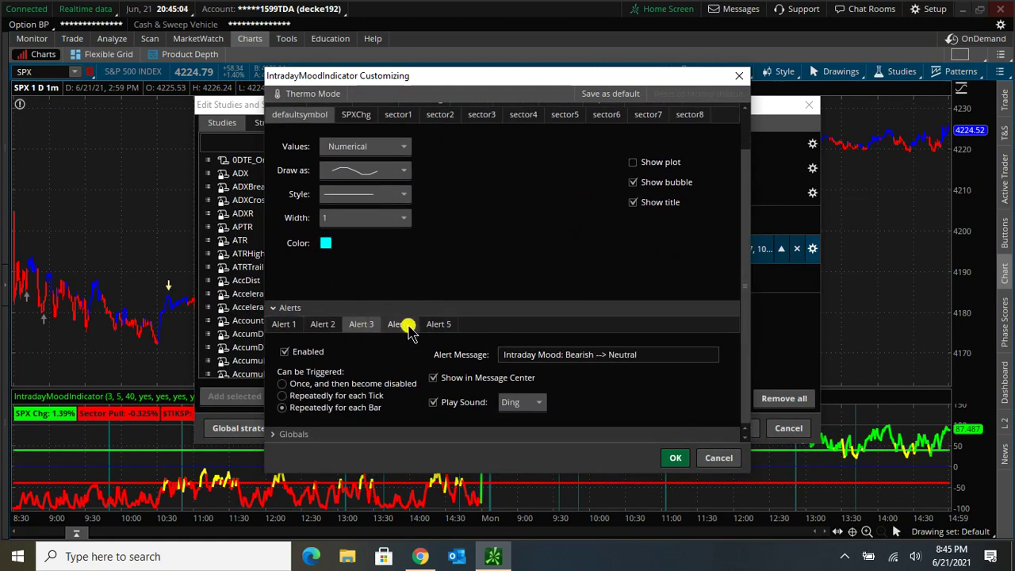
pyautogui.click(403, 325)
pyautogui.click(435, 325)
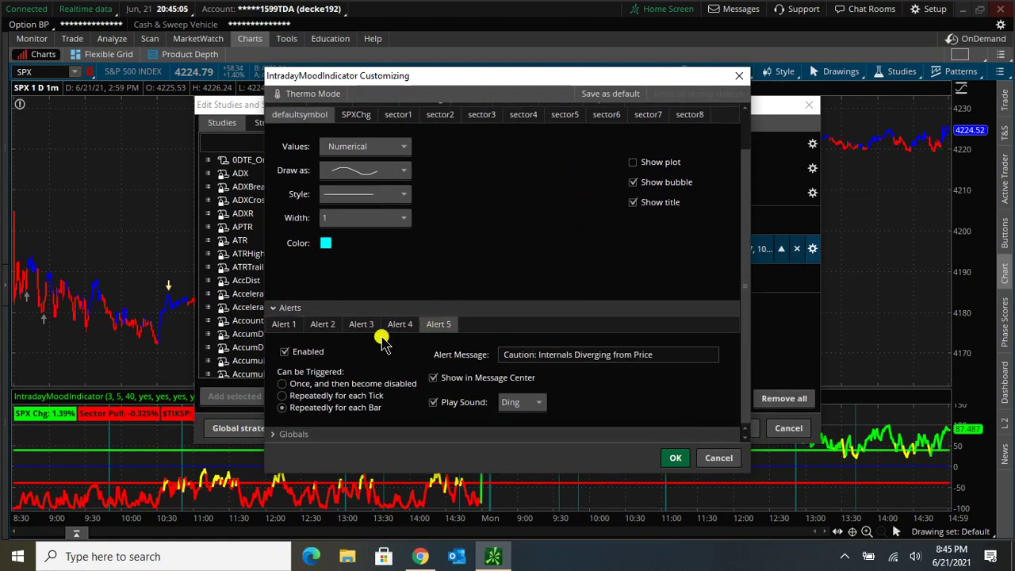
pyautogui.click(512, 402)
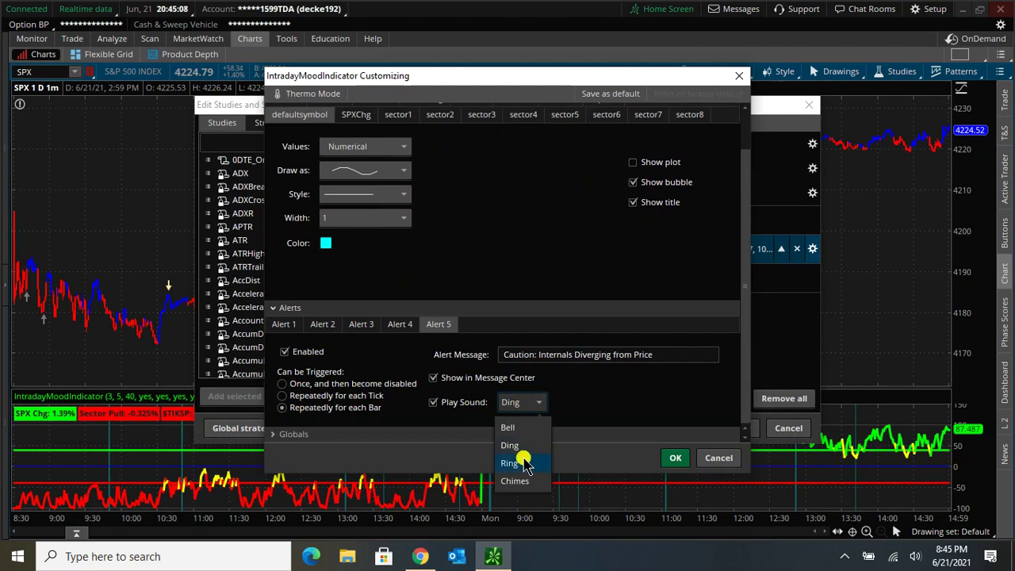
pyautogui.click(577, 408)
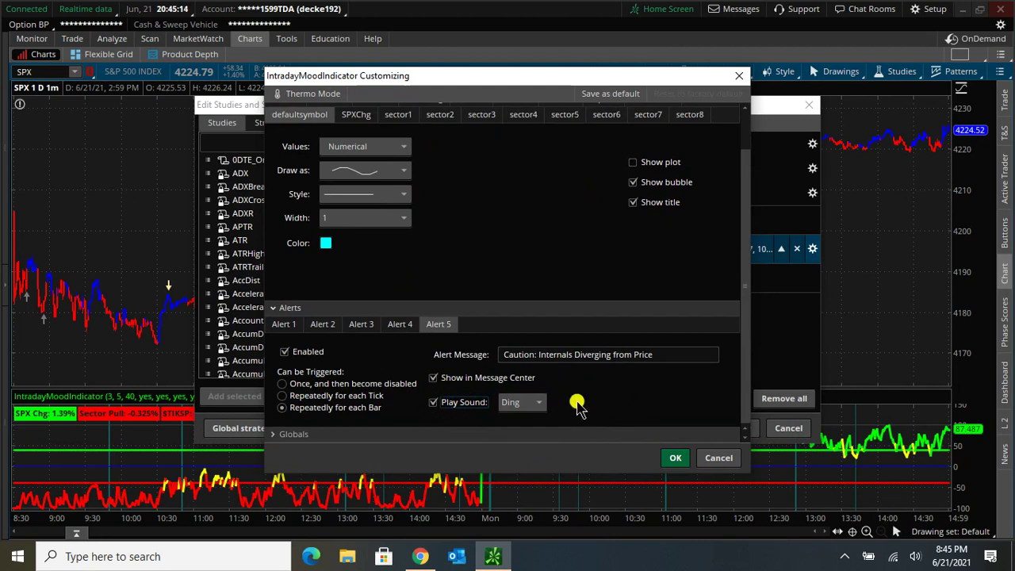
pyautogui.click(406, 323)
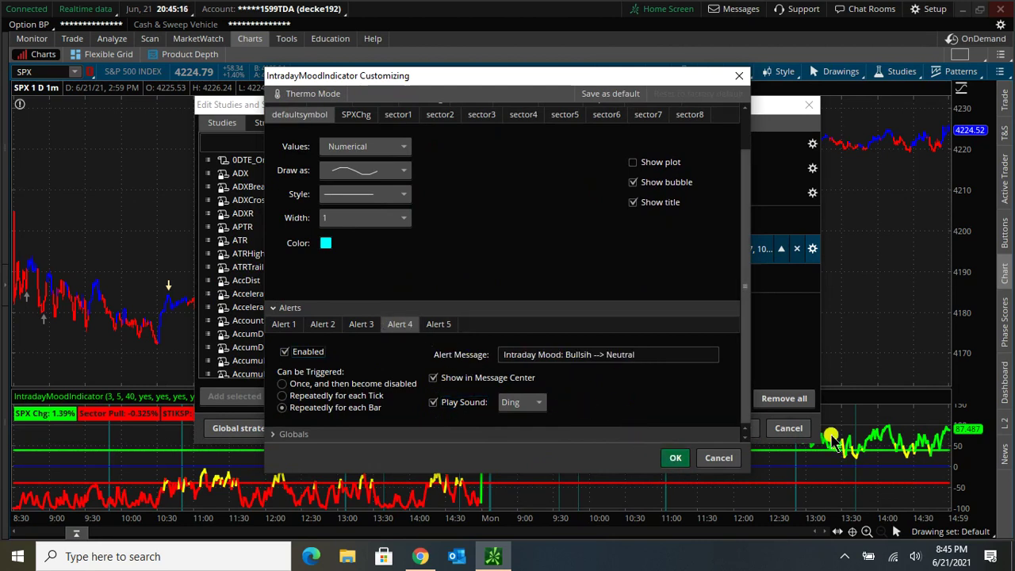
pyautogui.click(675, 459)
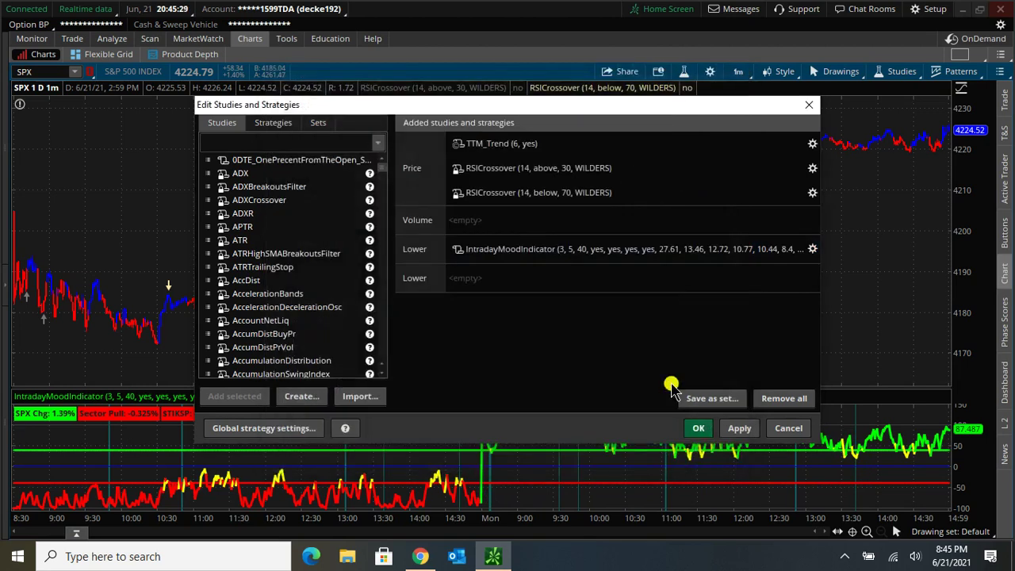
pyautogui.click(813, 253)
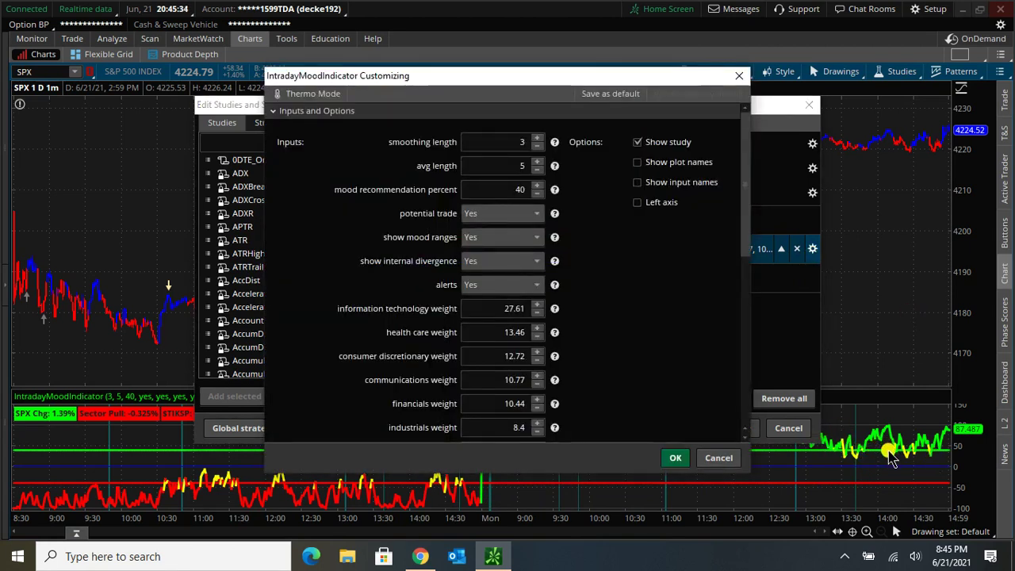
pyautogui.click(716, 457)
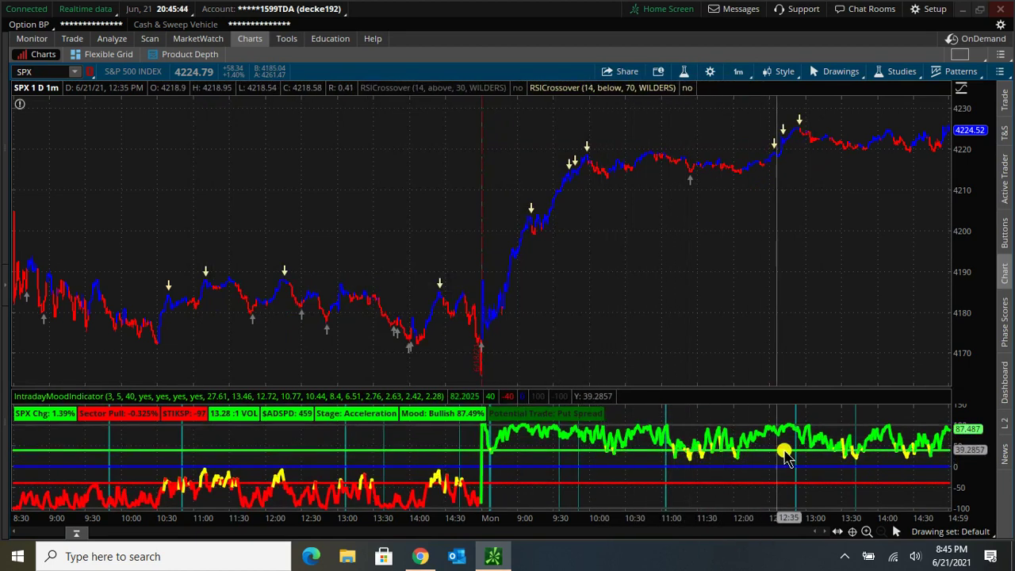
# - Change the SPX chart's aggregation period from 1 min to 5 min in the time frame settings
pyautogui.click(745, 79)
pyautogui.click(745, 90)
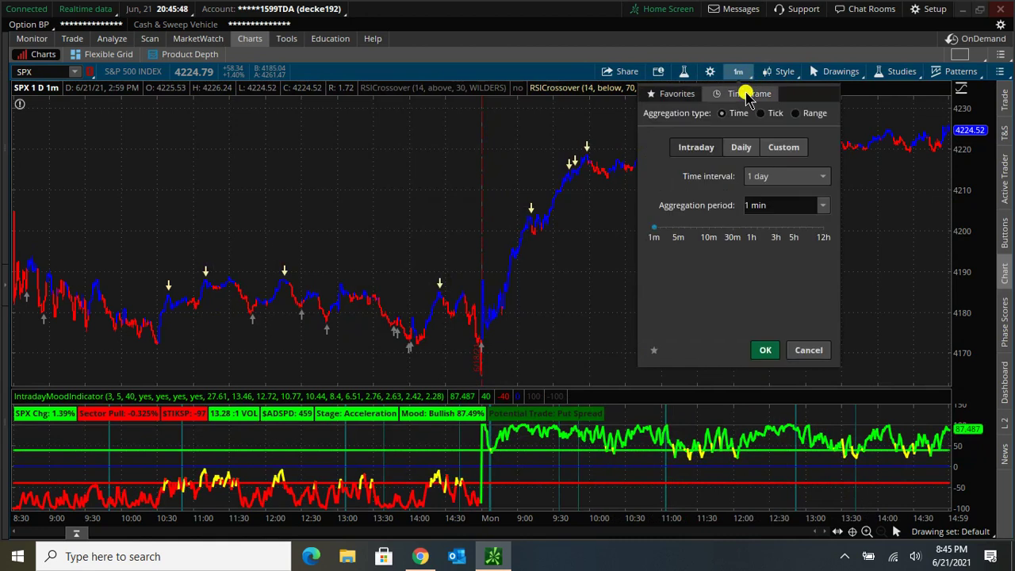
pyautogui.click(821, 204)
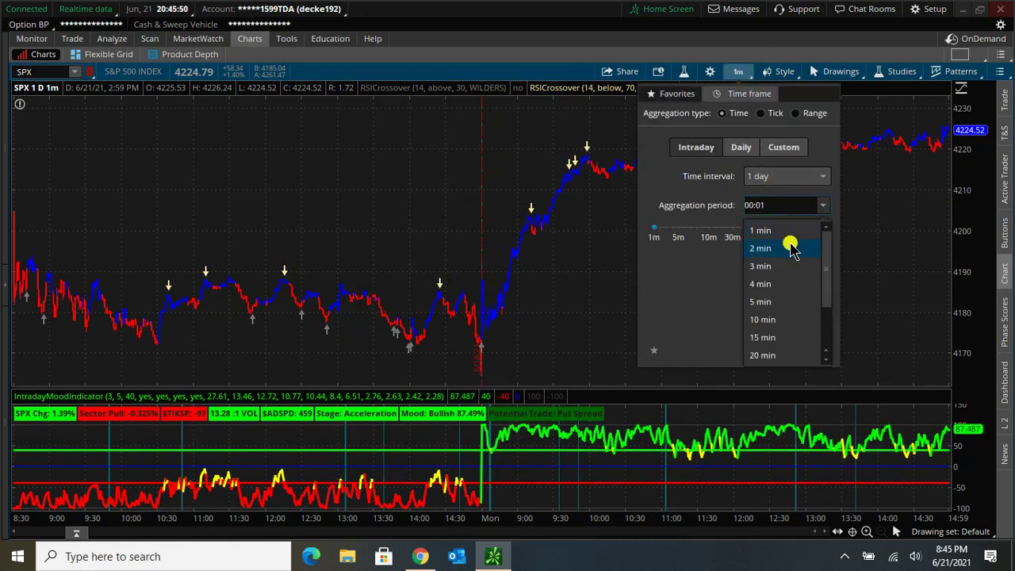
pyautogui.click(778, 297)
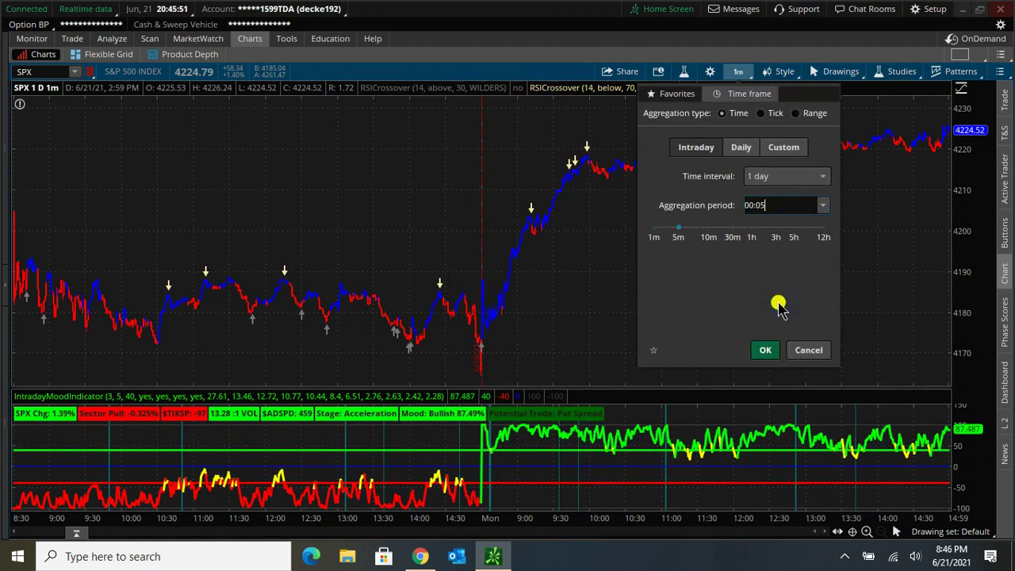
pyautogui.click(766, 350)
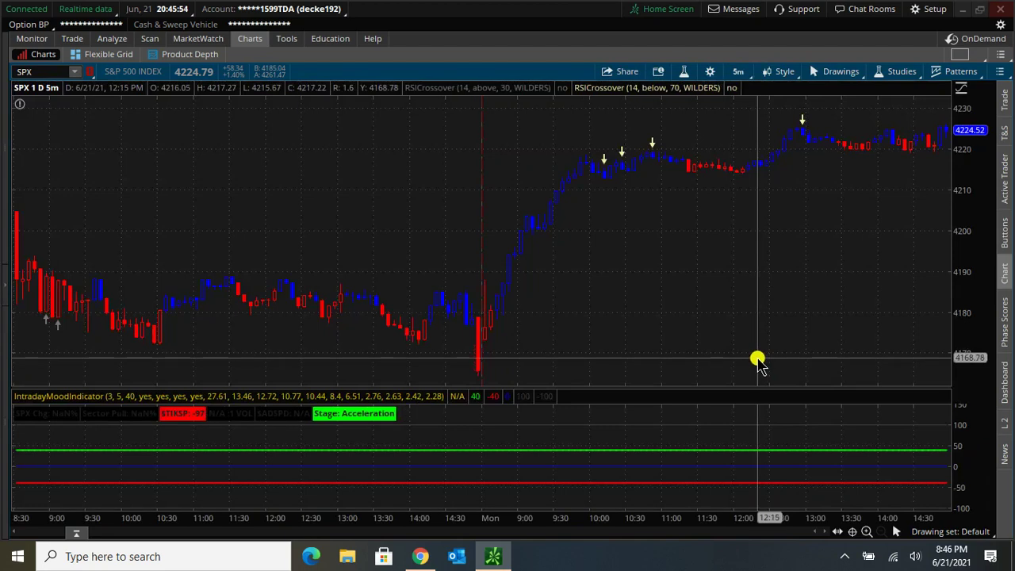